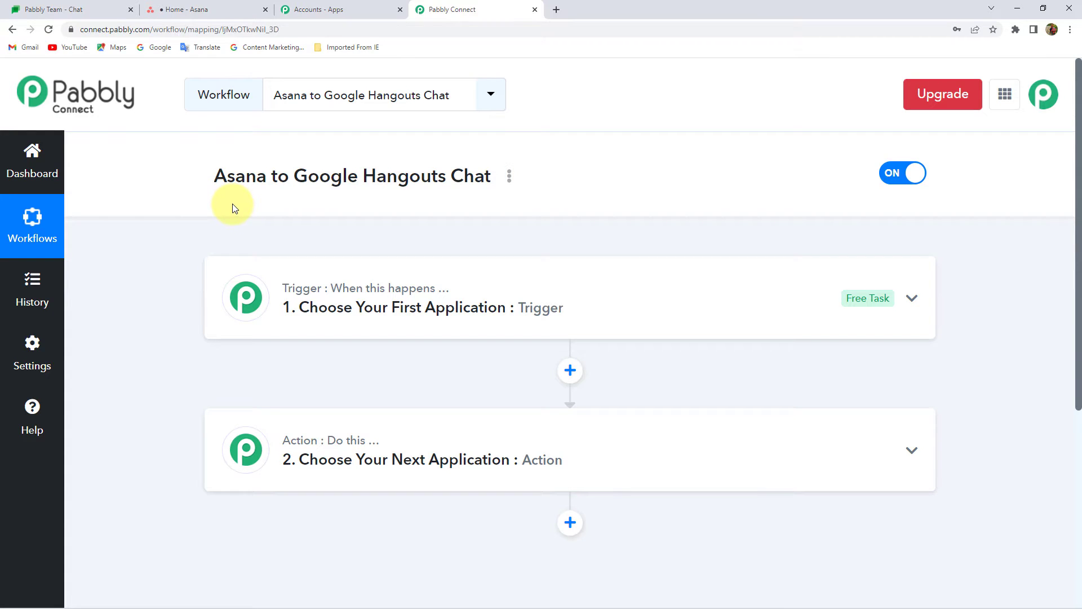
Set the workflow's trigger app to Asana and its trigger event to New Task in Project
drag(294, 179, 475, 179)
click(472, 182)
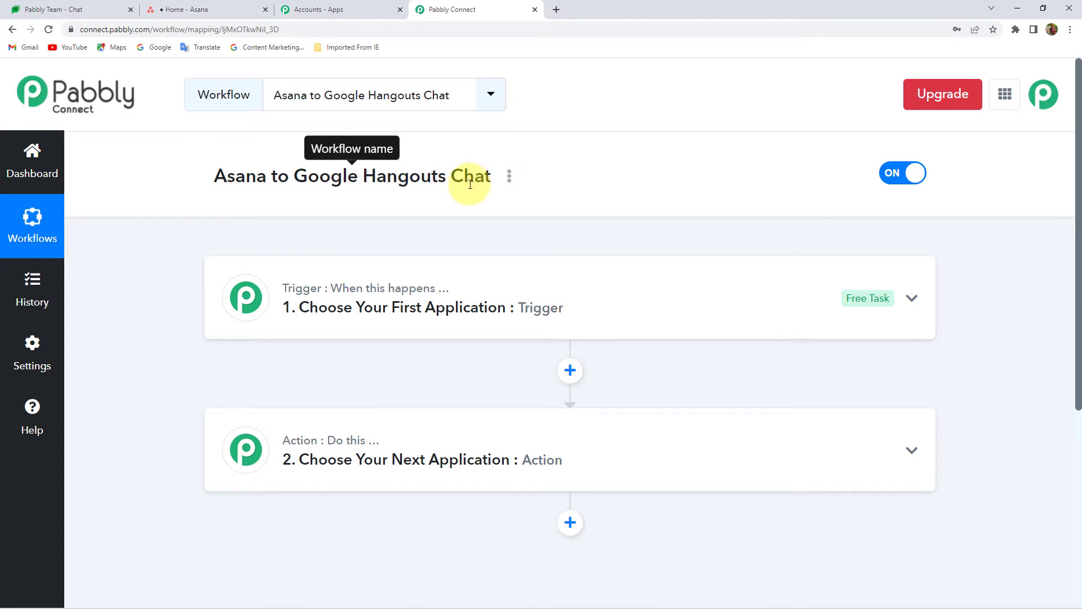
click(344, 322)
scroll(72, 241, down, 2)
click(268, 288)
text(Asana)
click(302, 373)
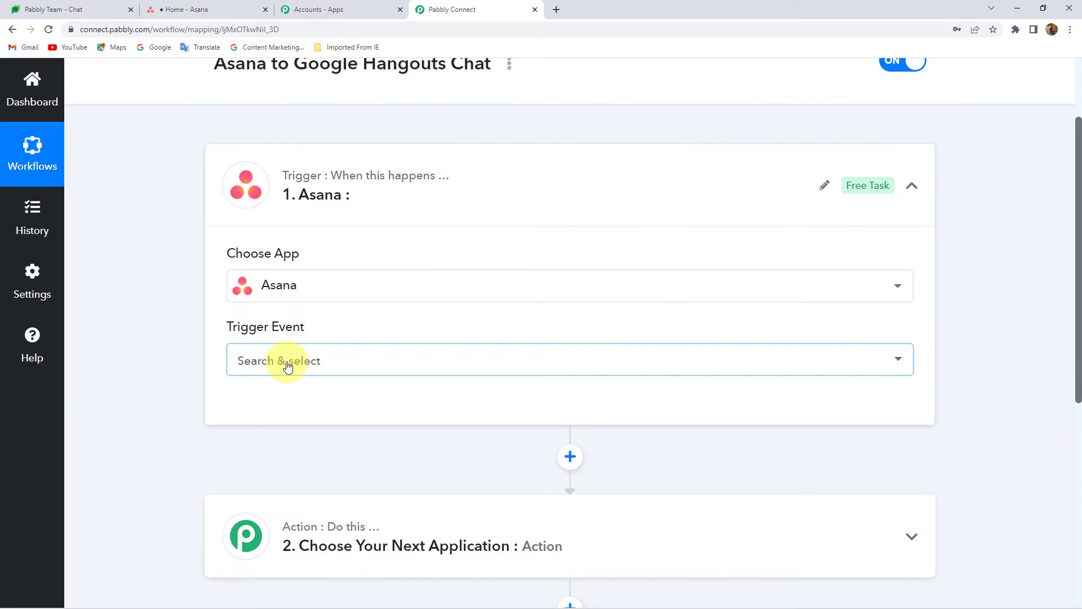
click(286, 362)
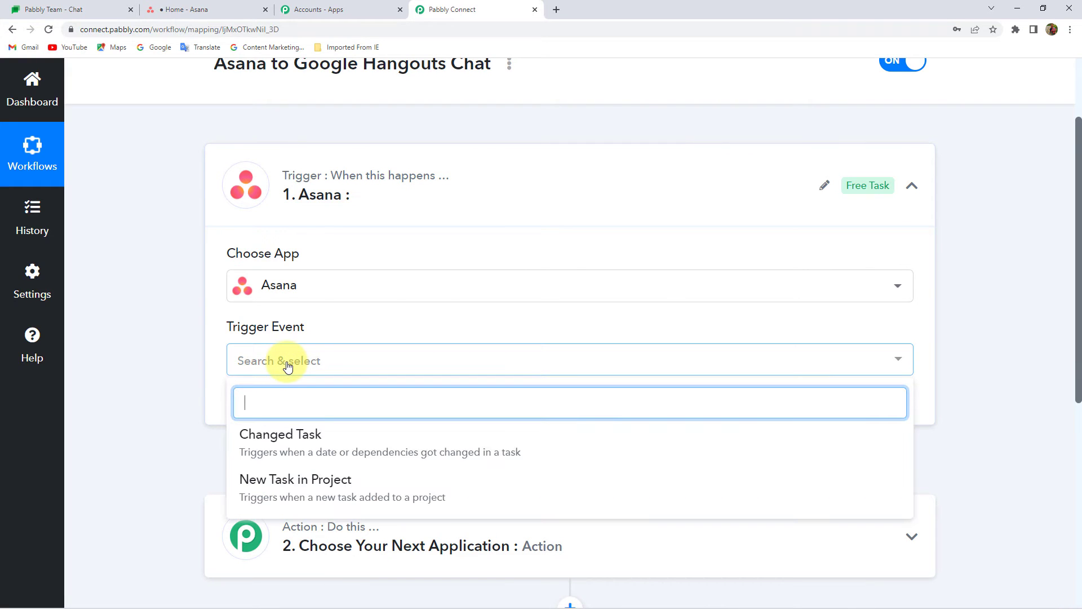
click(326, 497)
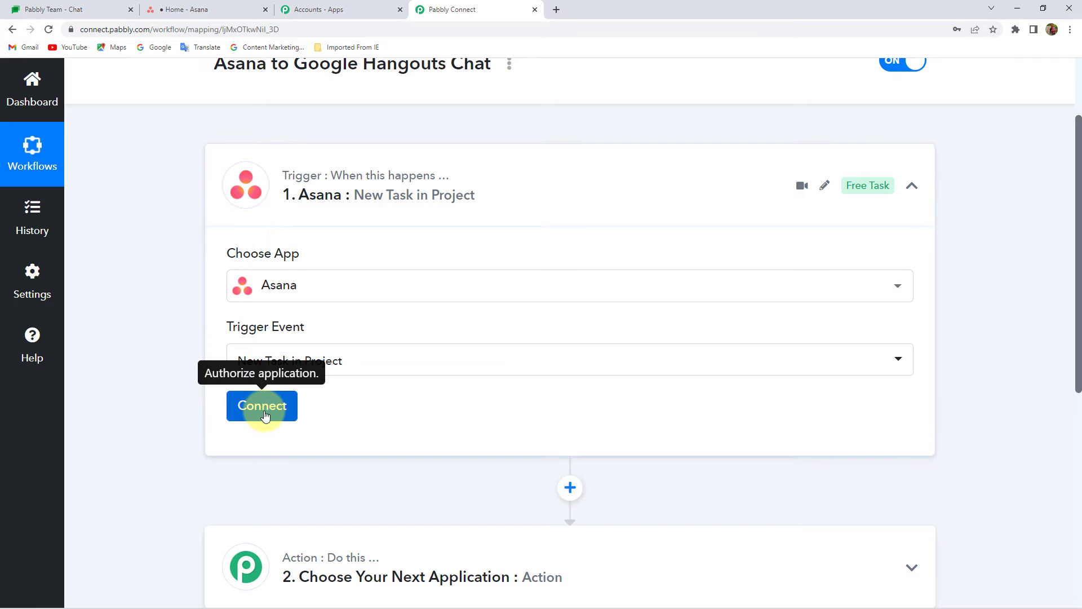
Connect the Asana trigger through a new connection and authorize it with the Asana account
click(265, 415)
click(556, 231)
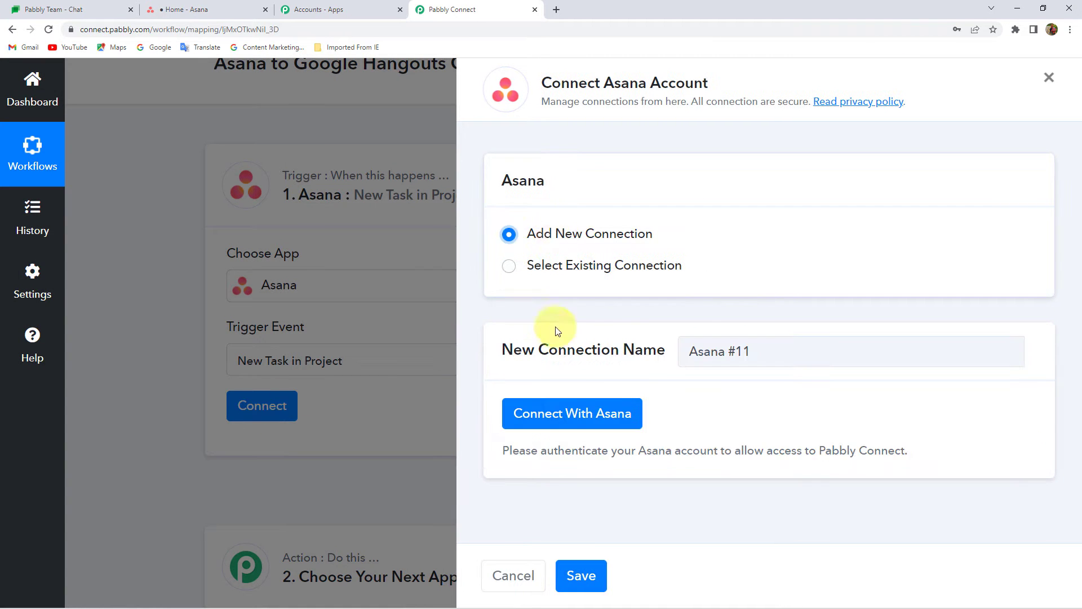
click(563, 417)
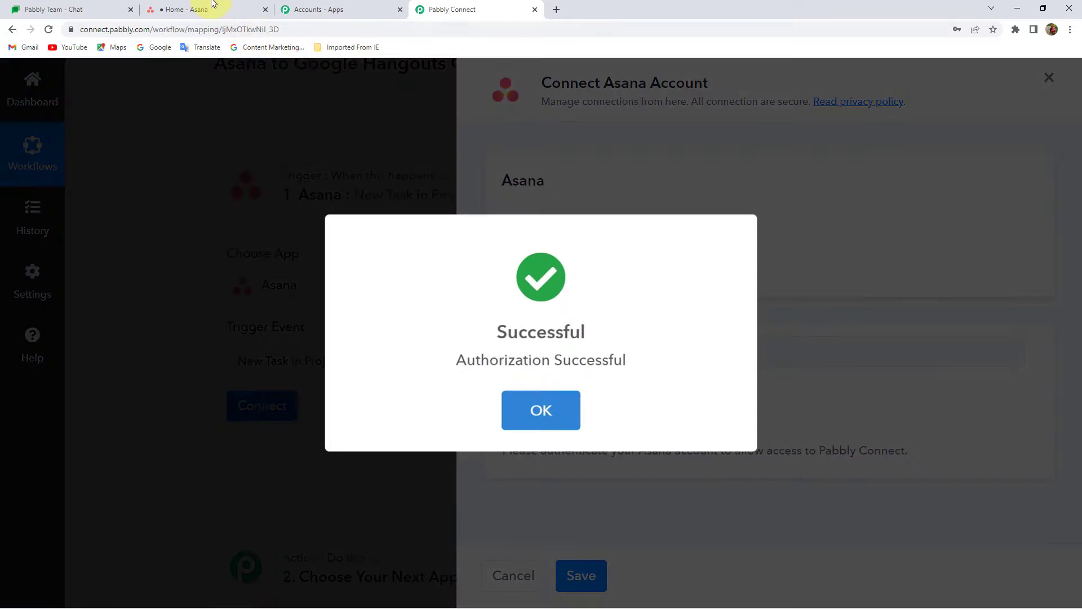
click(213, 9)
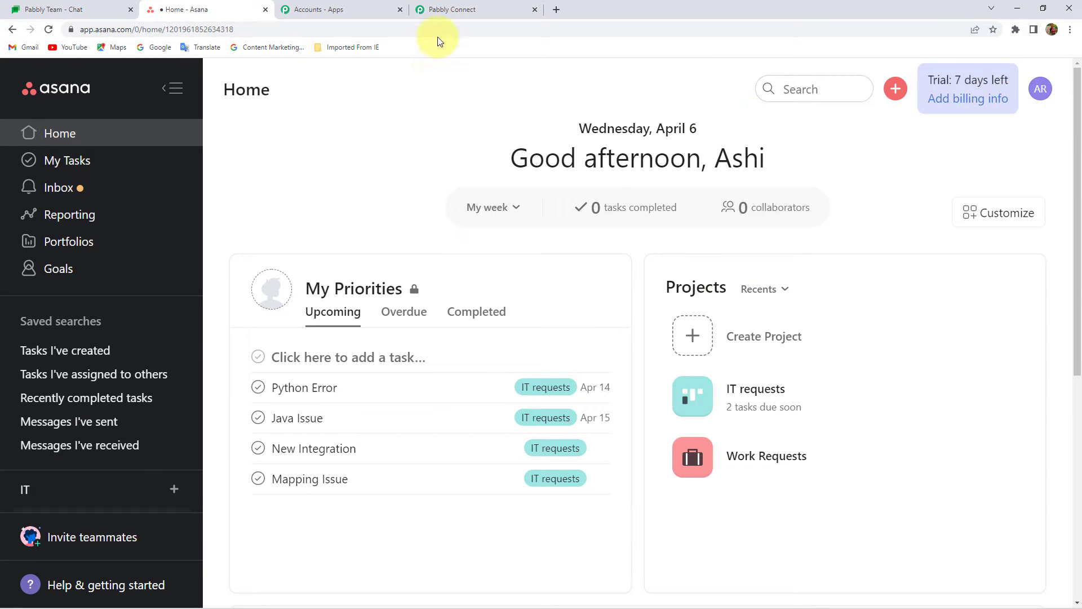
click(448, 9)
Open the trigger's project choices and check them against Asana's projects, viewing the IT requests board
scroll(176, 349, down, 3)
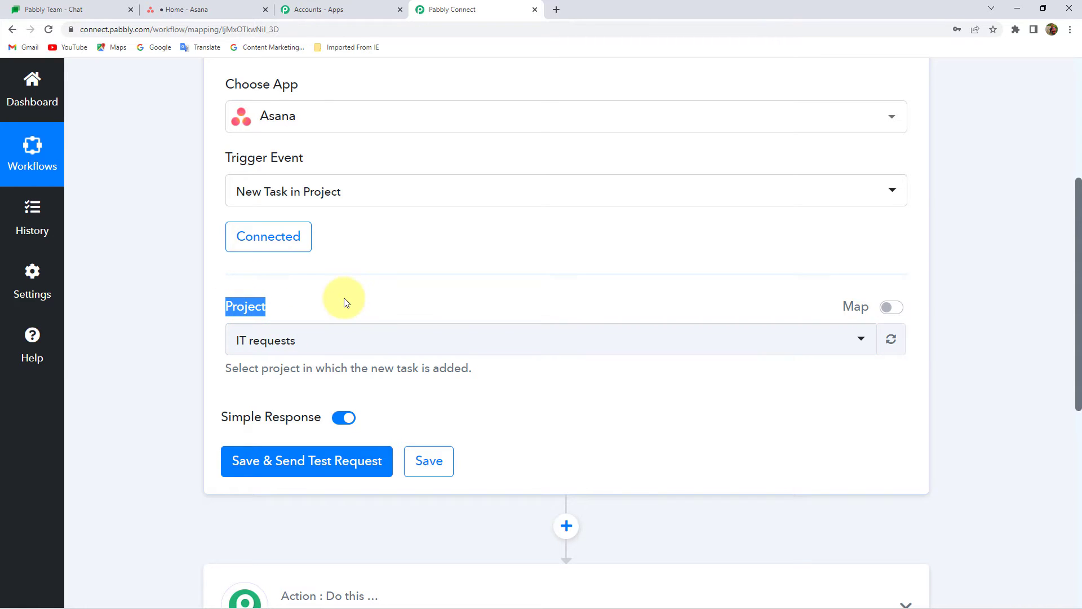
click(331, 307)
click(261, 346)
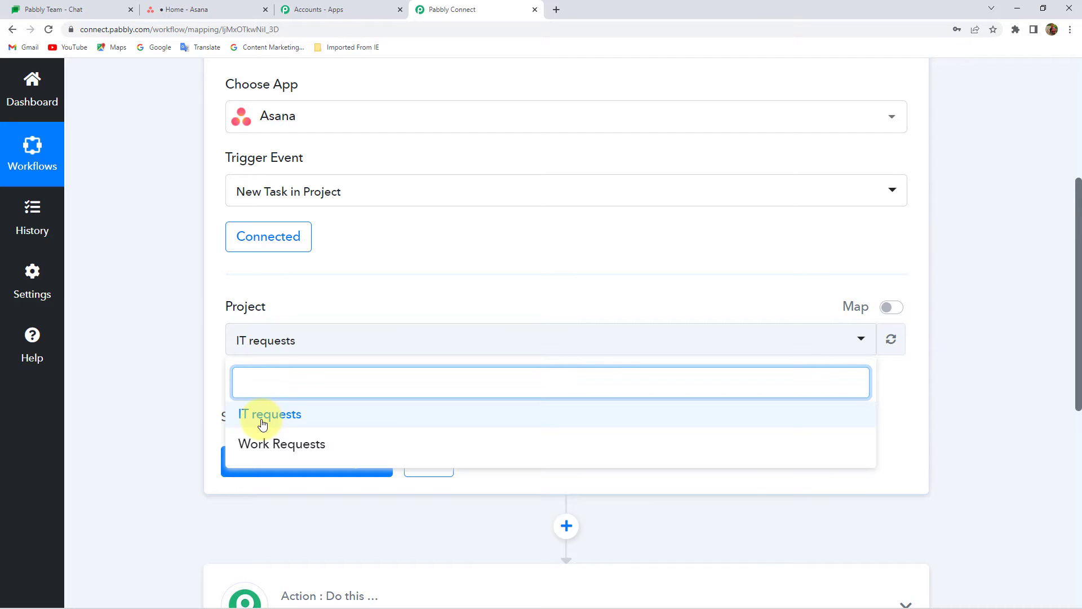
click(45, 10)
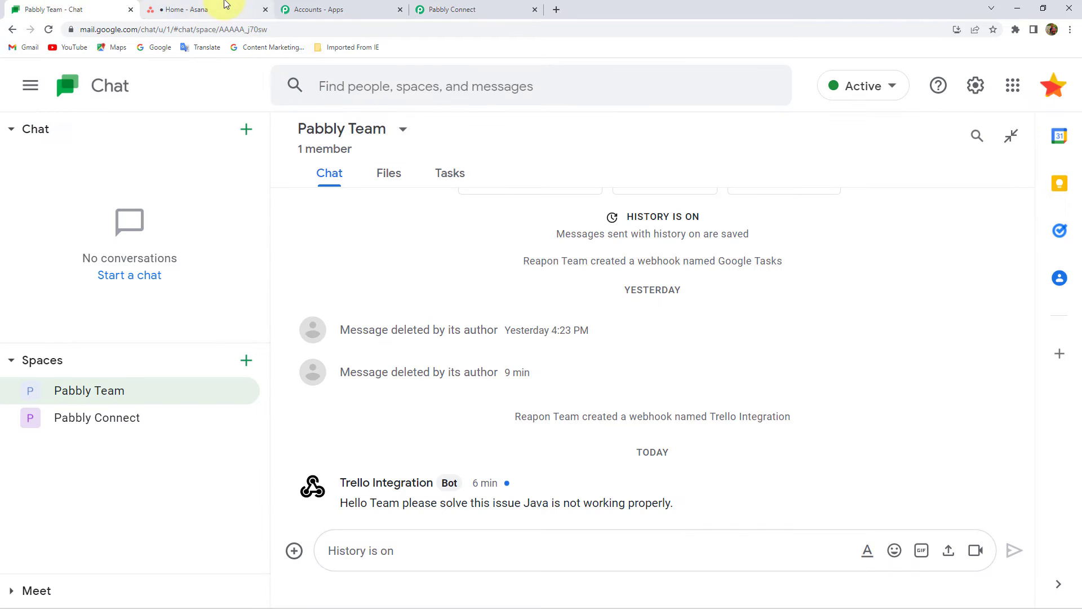
click(224, 6)
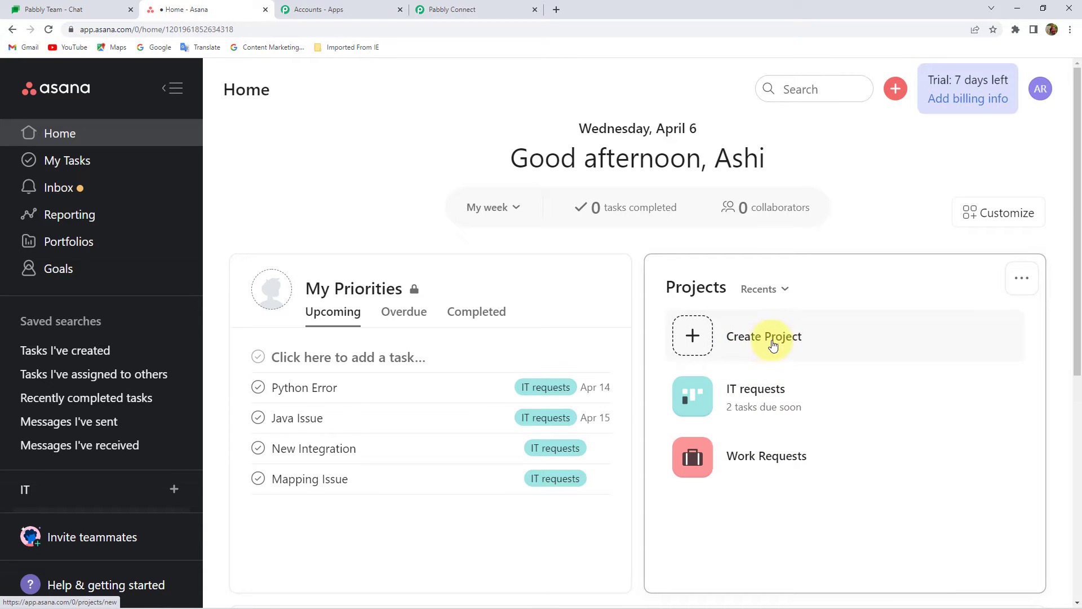
click(475, 7)
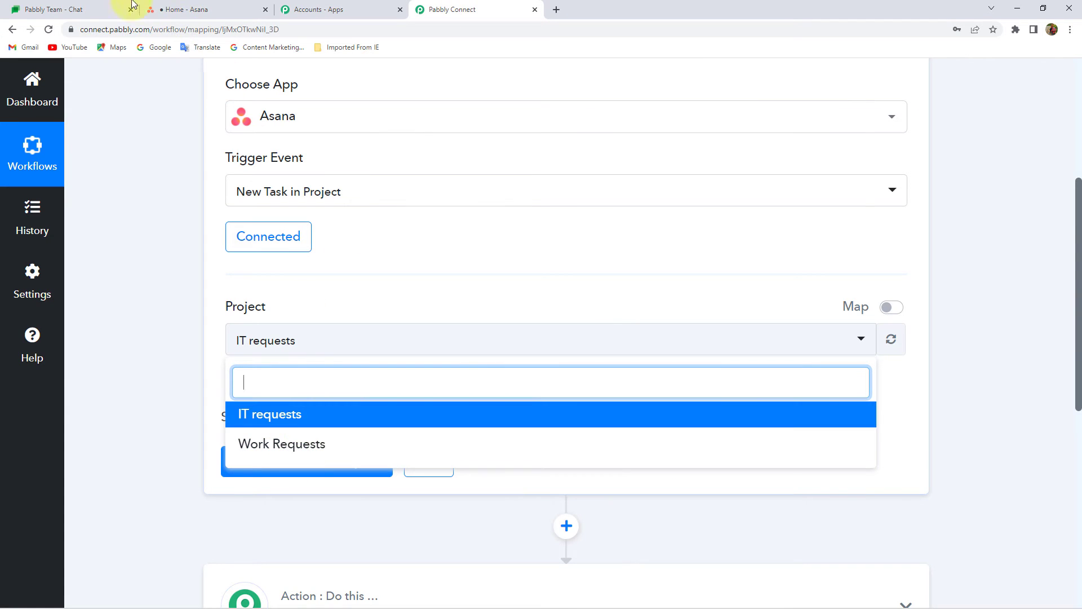
click(192, 9)
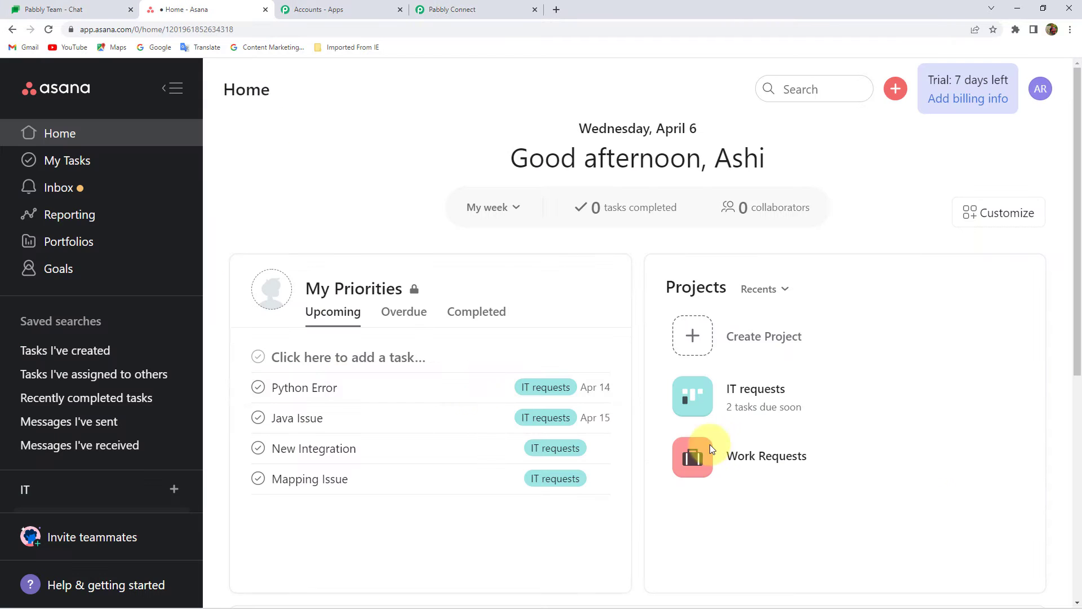
click(797, 411)
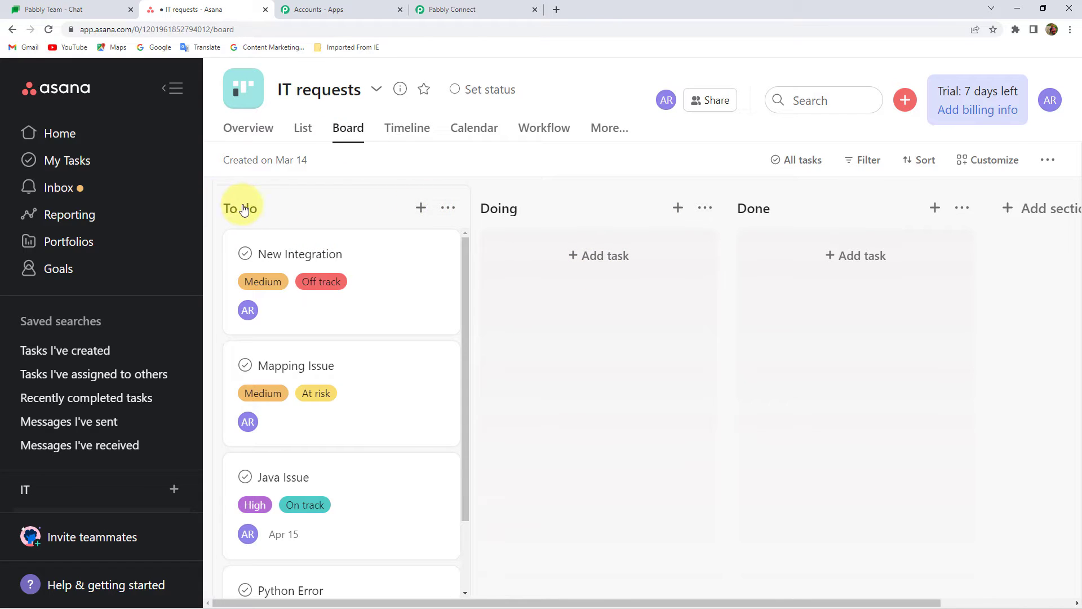
click(450, 10)
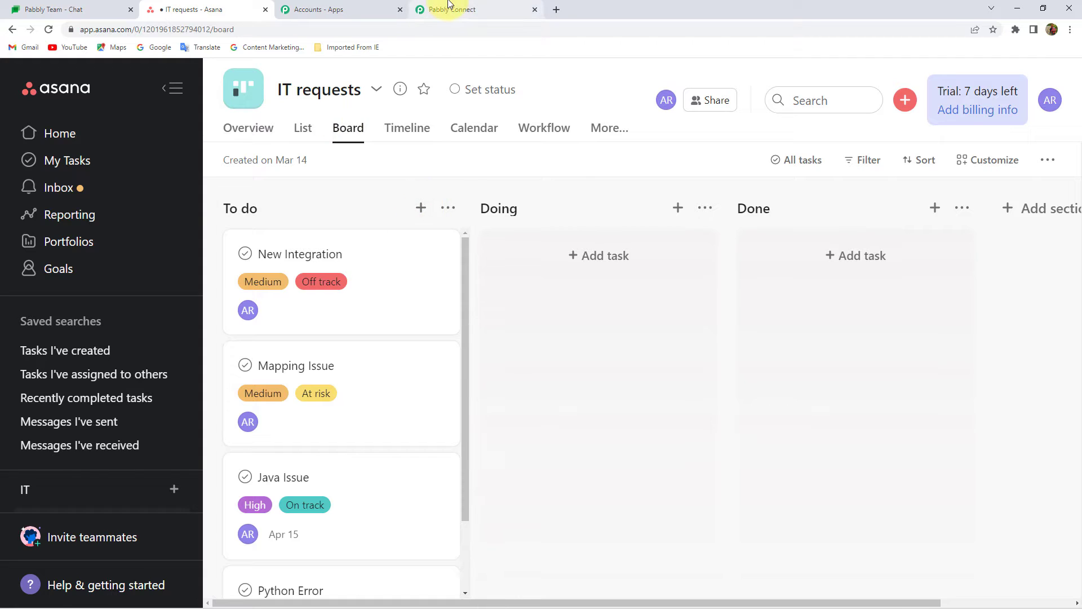
Choose IT requests as the trigger's project, then save the trigger and send a test request
click(270, 414)
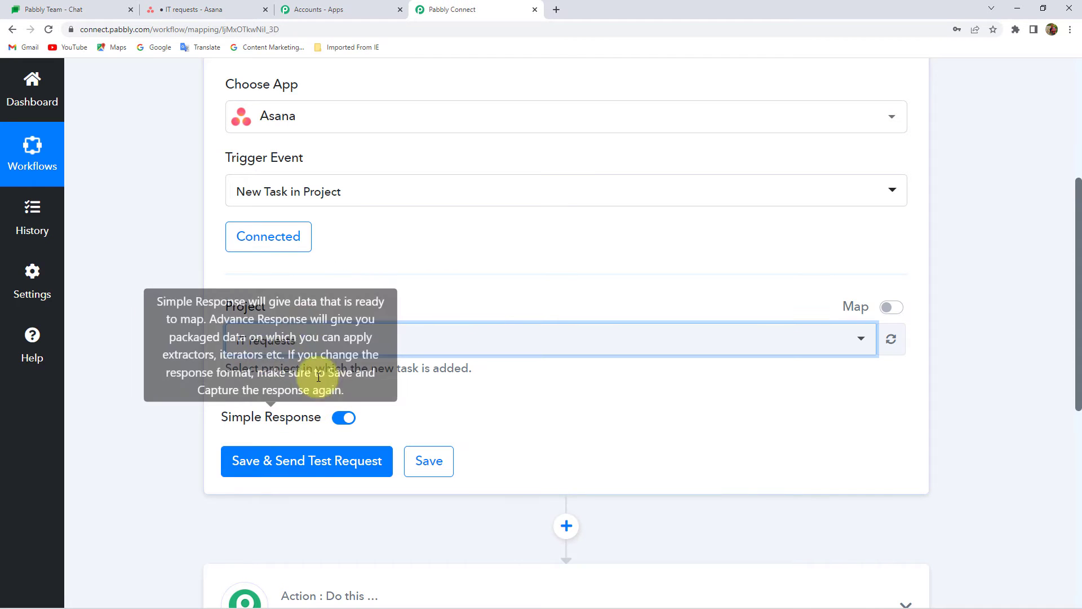
click(270, 459)
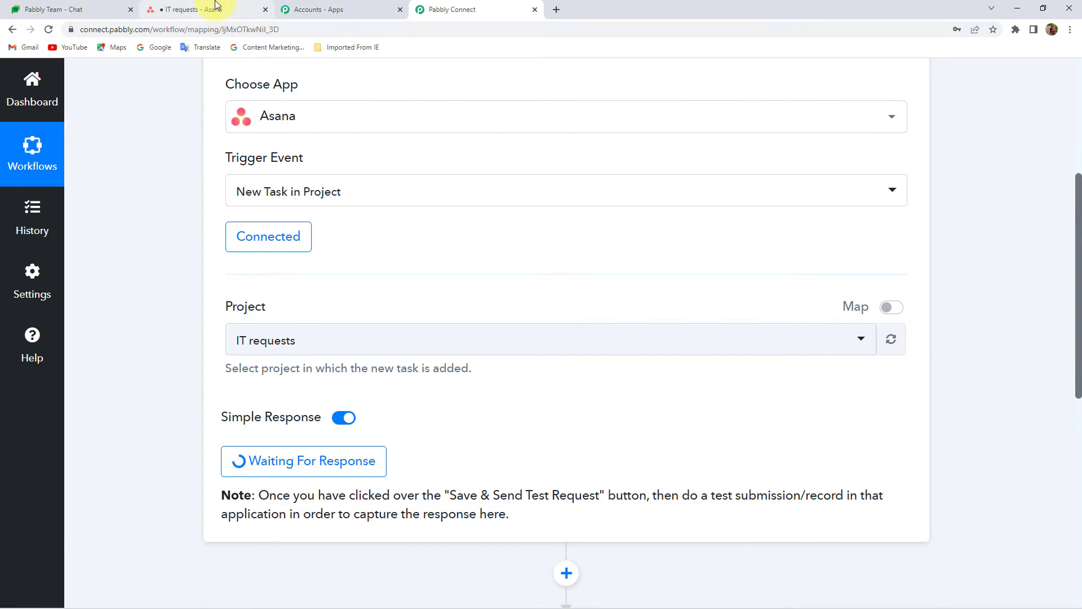
click(194, 9)
click(431, 8)
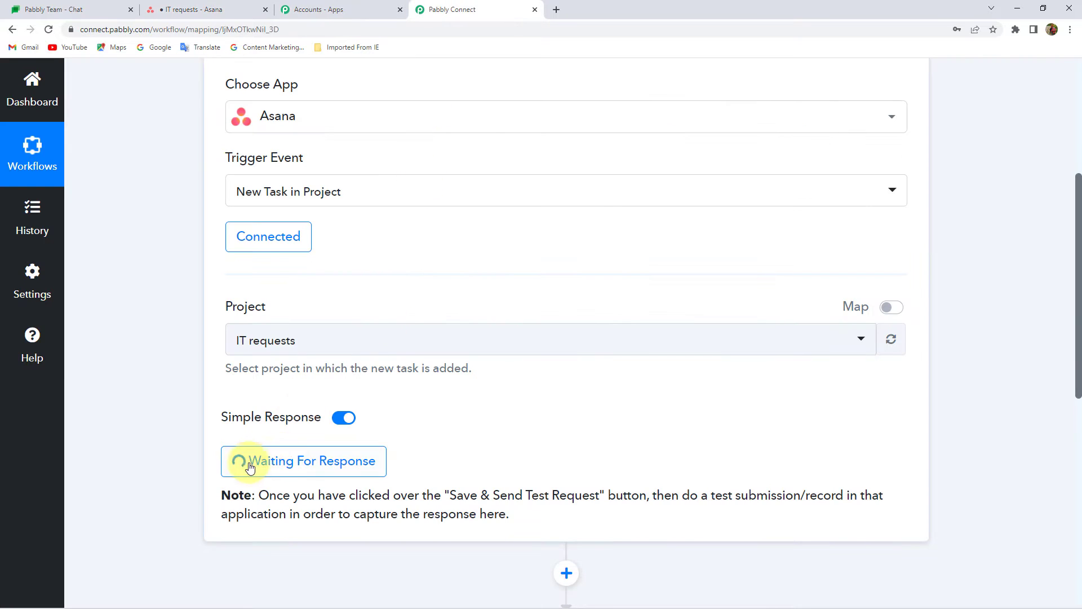
Add the task "Php Issue. Php is not working properly please solve the issue asap." to Asana's To do column and assign it to yourself
click(164, 9)
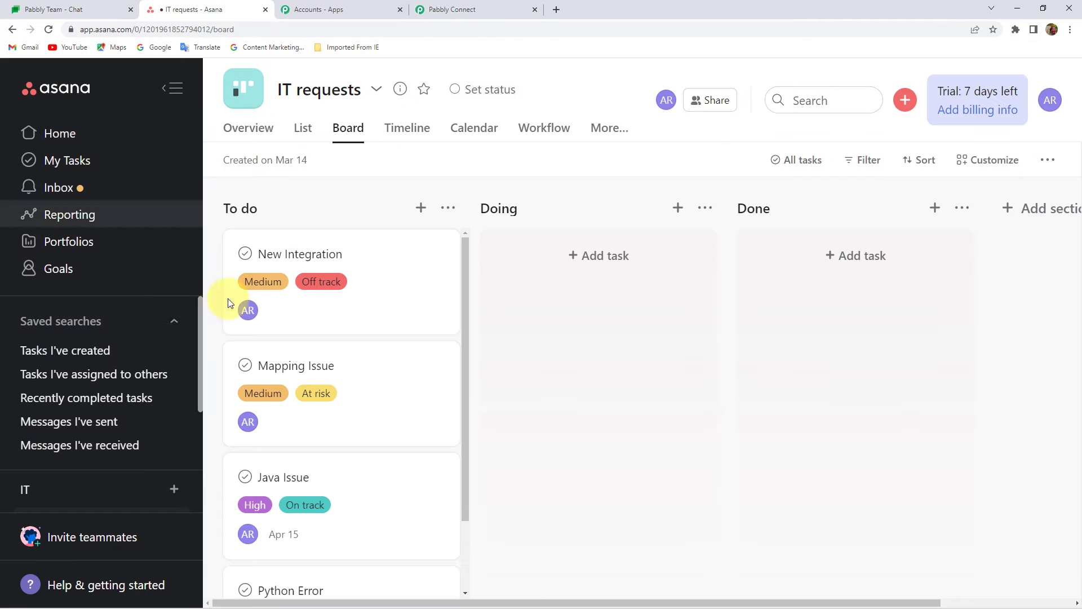
click(422, 208)
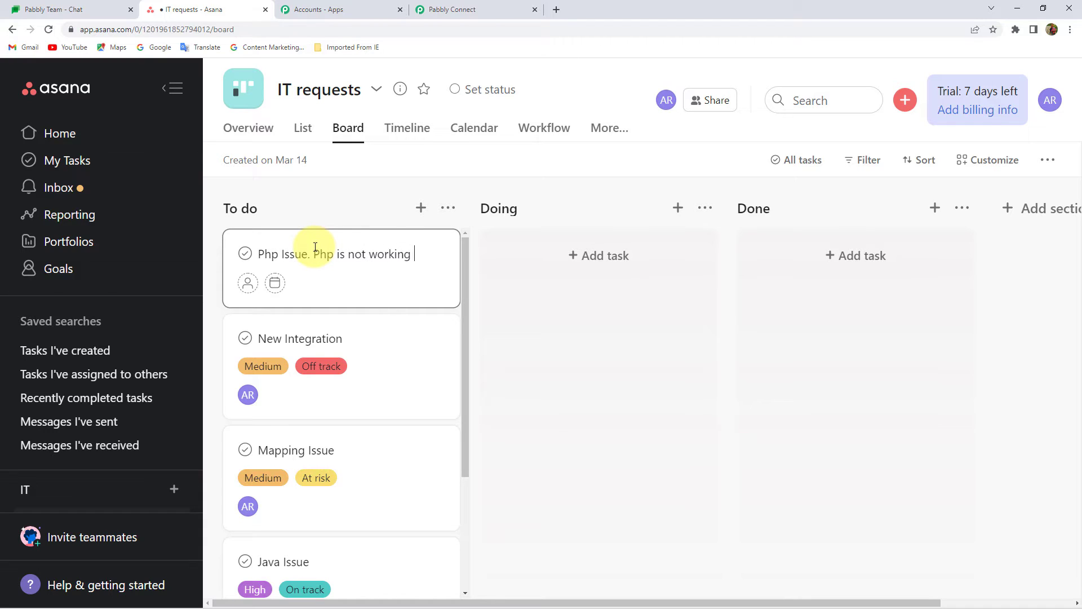
text(per)
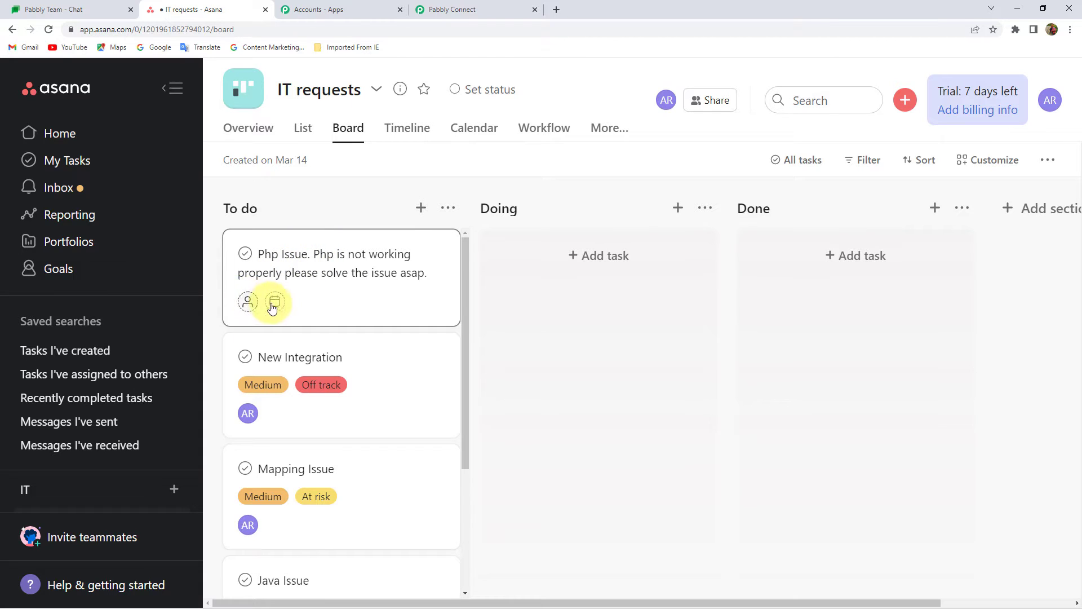
click(246, 303)
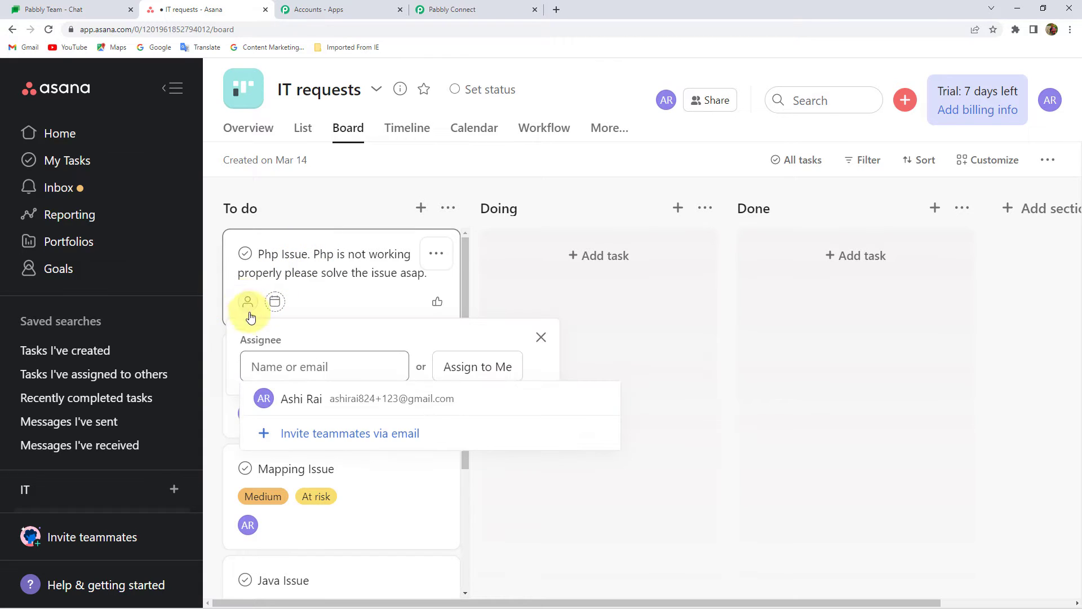
click(304, 394)
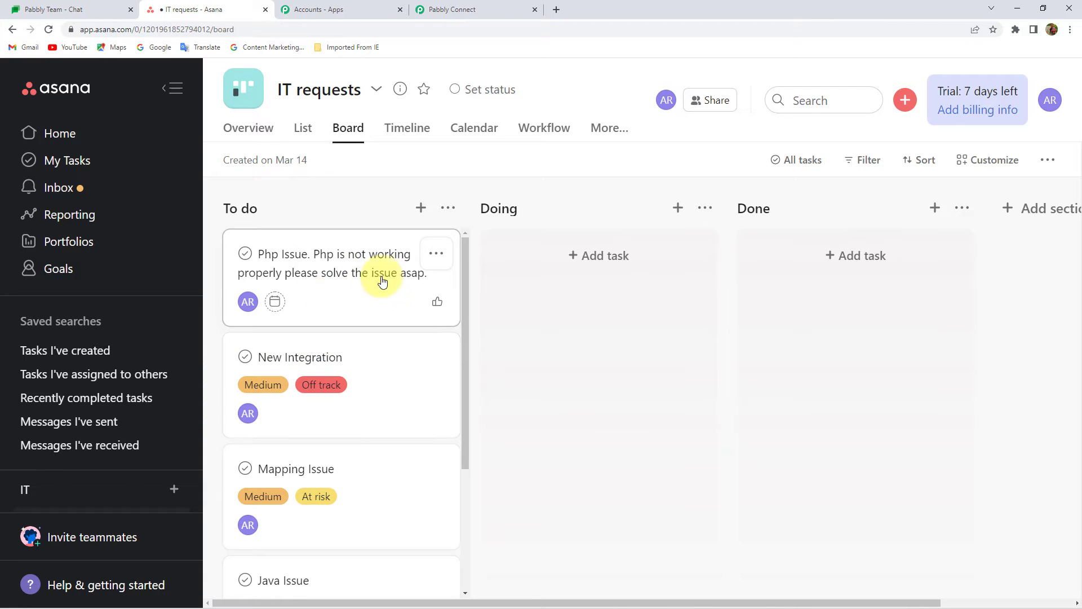
click(572, 208)
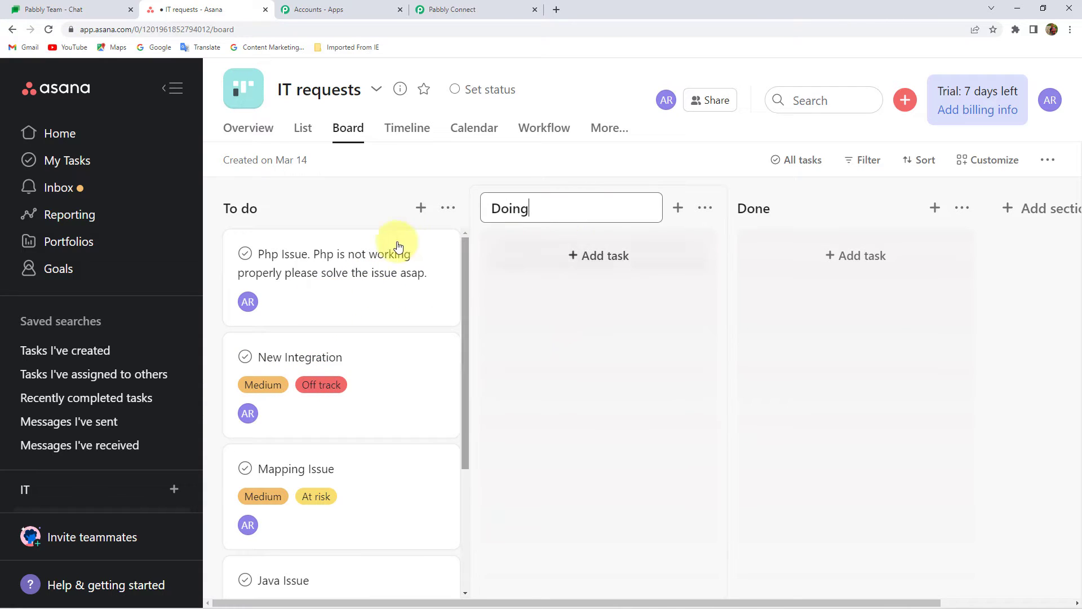
click(344, 206)
click(206, 237)
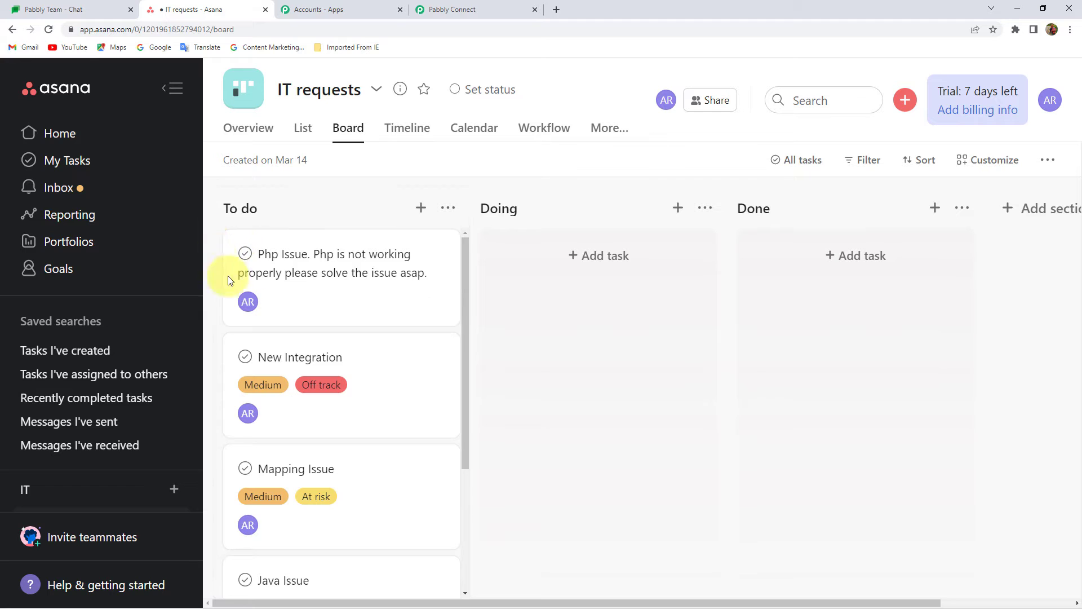
Switch back to Pabbly Connect and review the full response captured by the Asana trigger
click(451, 7)
scroll(192, 267, down, 6)
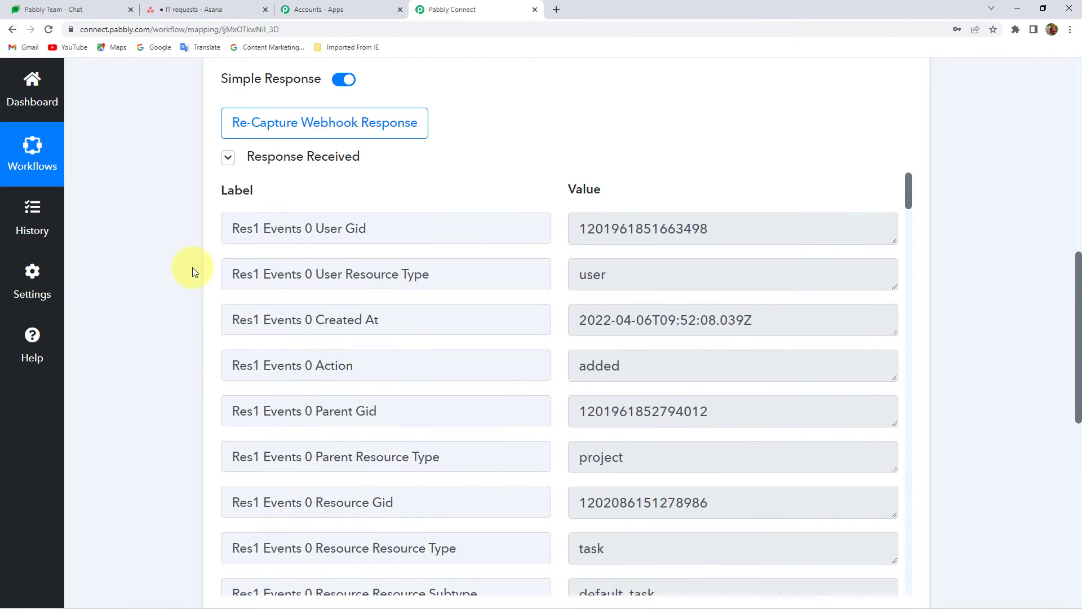
scroll(192, 267, down, 2)
scroll(696, 248, down, 4)
scroll(695, 249, down, 9)
scroll(695, 249, down, 10)
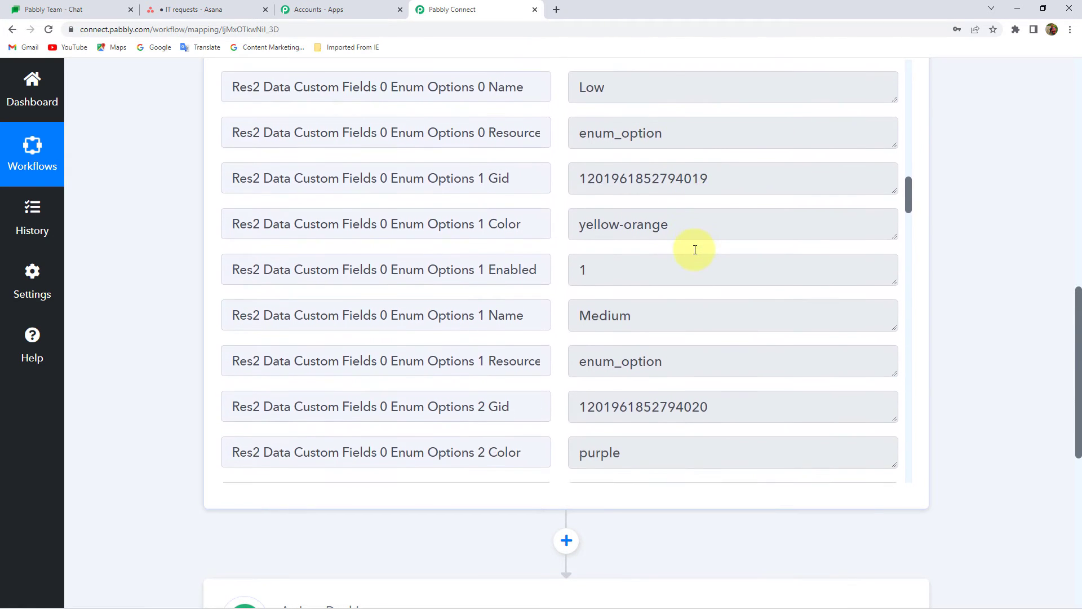
scroll(695, 250, down, 10)
scroll(695, 250, down, 10)
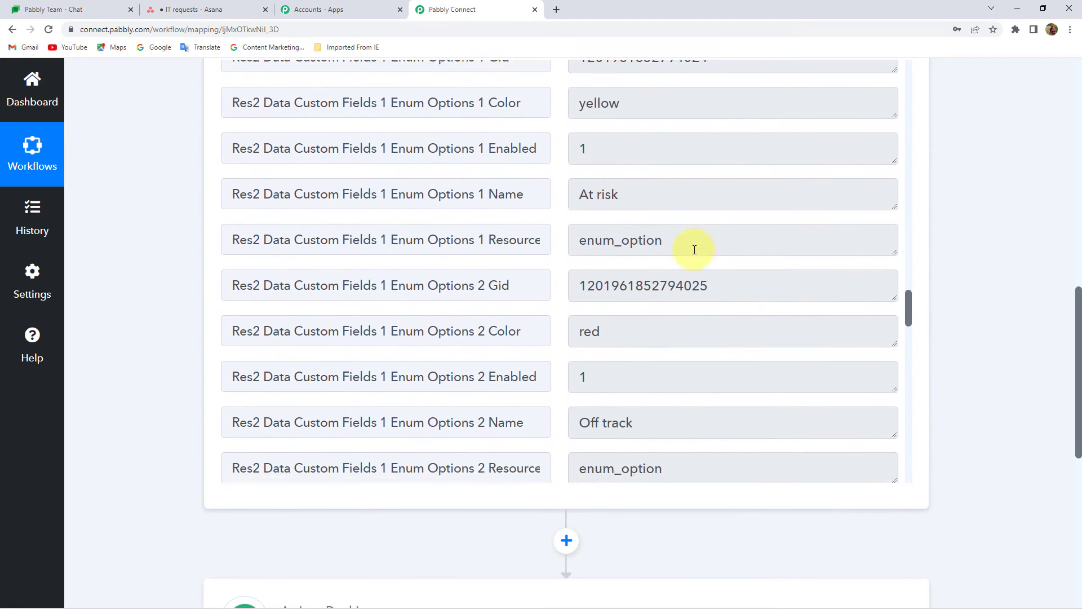
scroll(695, 250, down, 10)
scroll(693, 250, down, 10)
scroll(693, 250, down, 6)
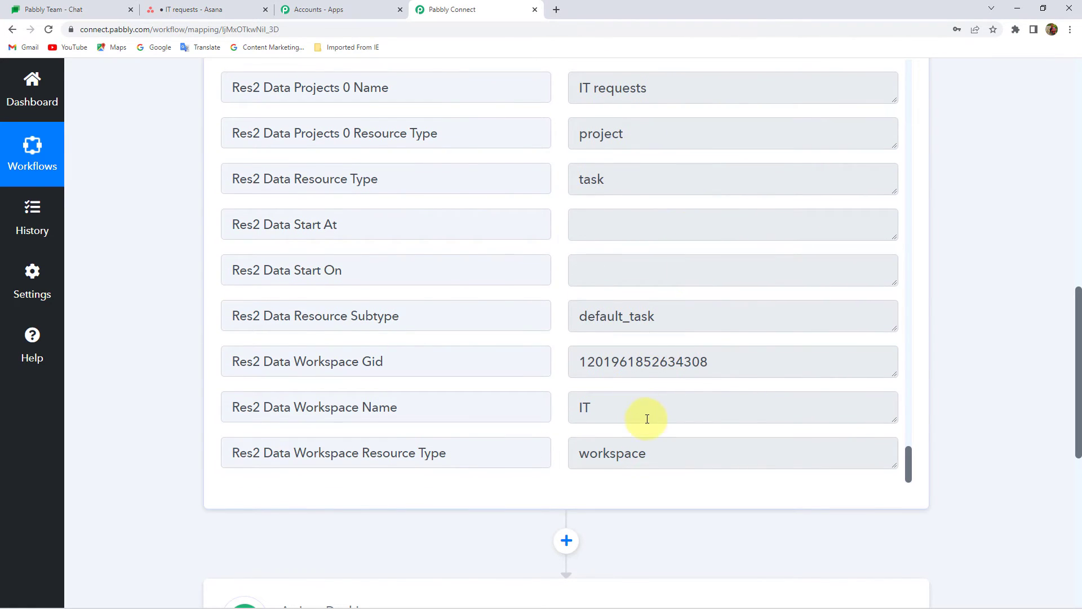
scroll(647, 418, up, 15)
scroll(634, 318, up, 13)
scroll(634, 317, up, 10)
scroll(635, 318, up, 10)
scroll(635, 318, up, 10)
scroll(635, 318, up, 10)
scroll(635, 317, up, 3)
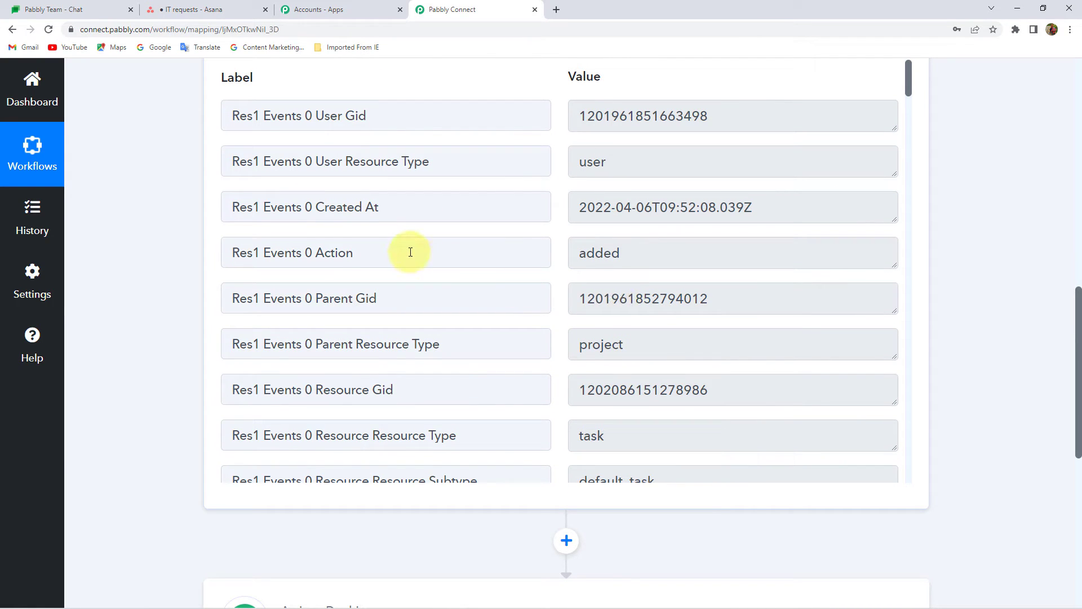
Examine the event fields in the captured response, highlighting the Res1 Events 1 resource type and Resource Gid
scroll(347, 241, down, 2)
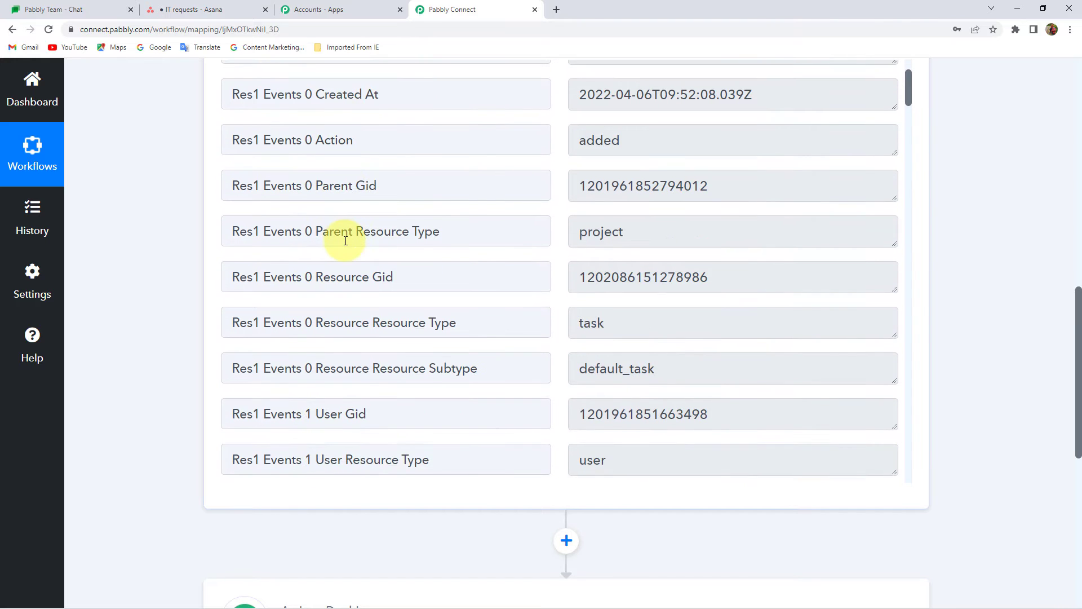
scroll(363, 259, down, 4)
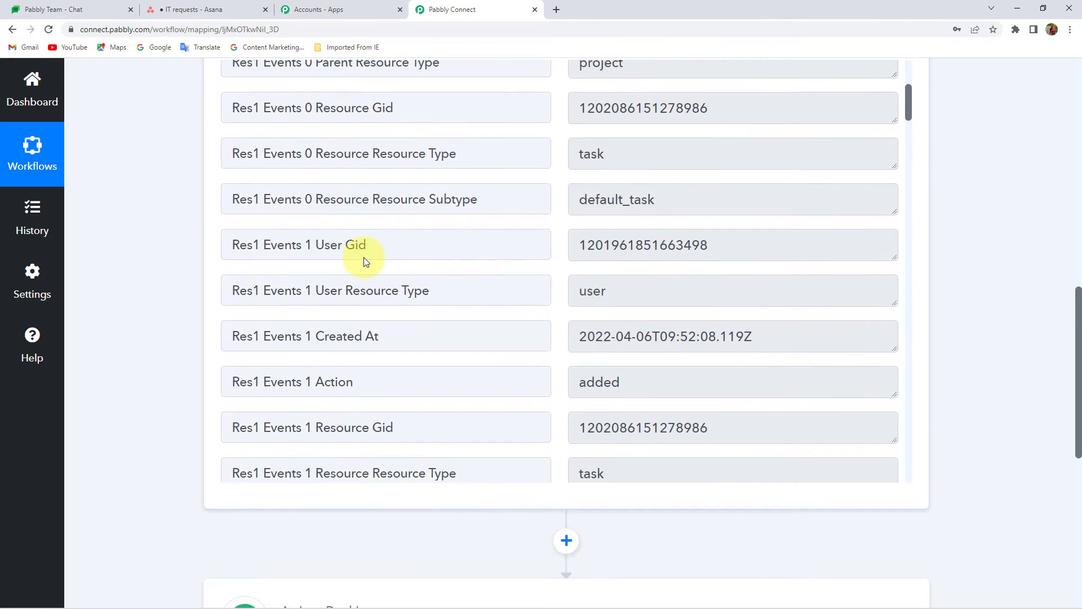
scroll(363, 260, down, 2)
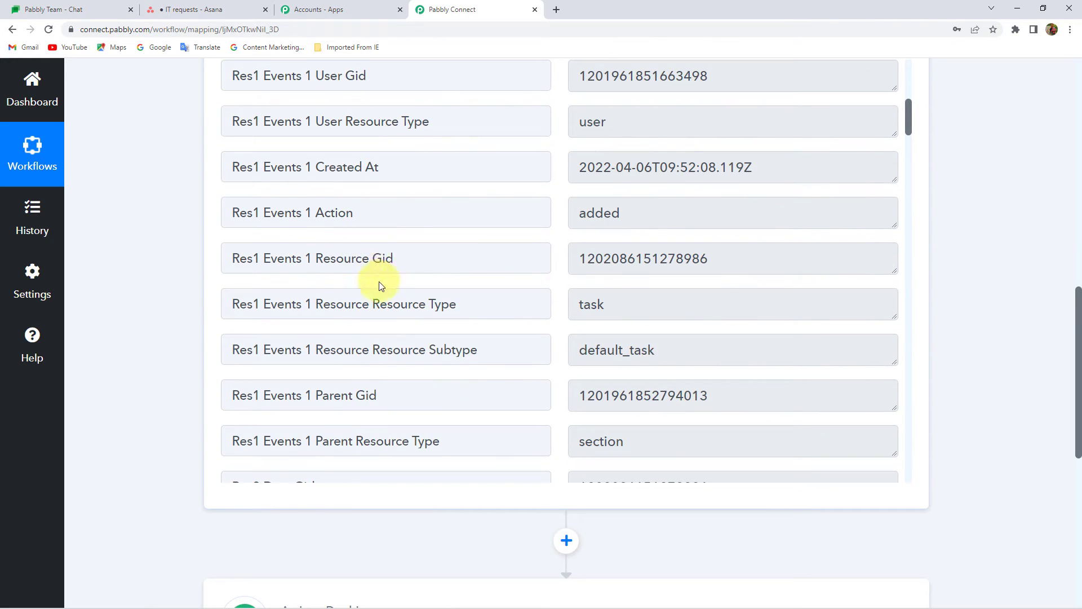
double_click(595, 304)
drag(726, 252, 573, 256)
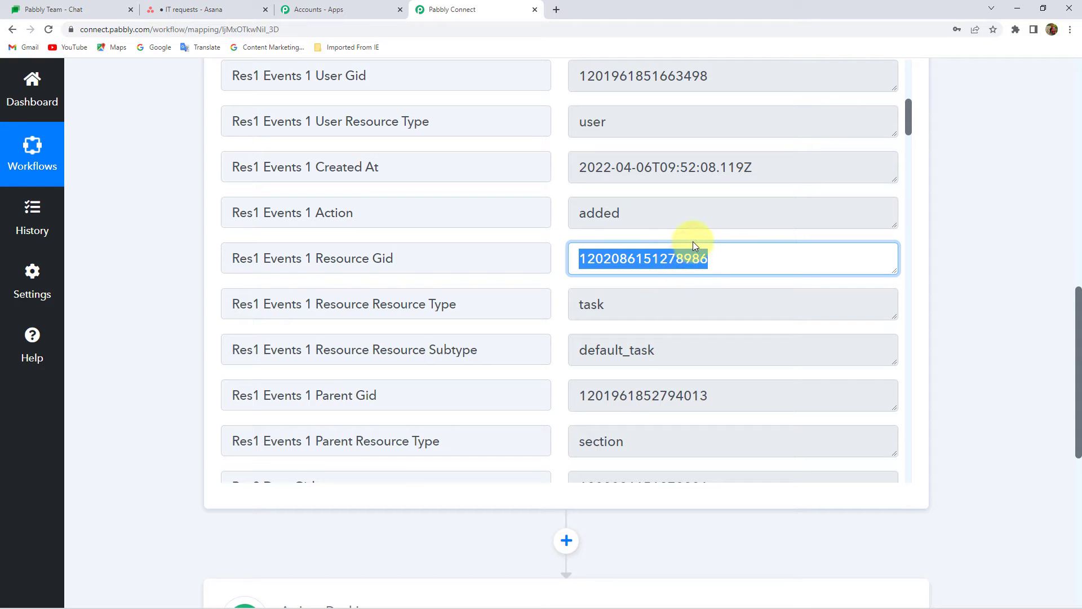
scroll(958, 279, down, 3)
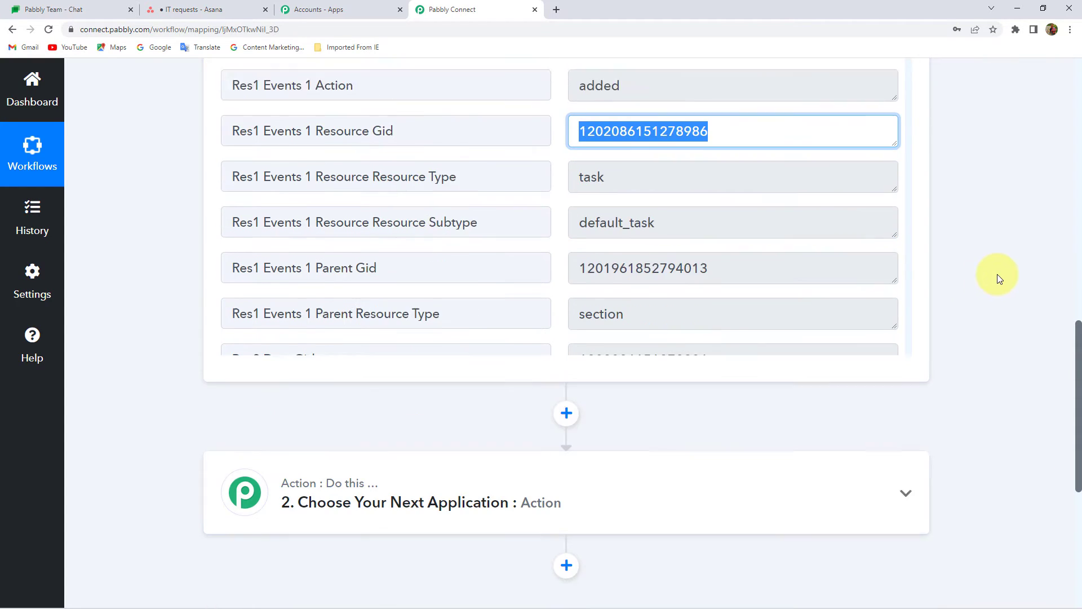
Insert a new action step directly after the Asana trigger and choose Asana as its app
click(567, 372)
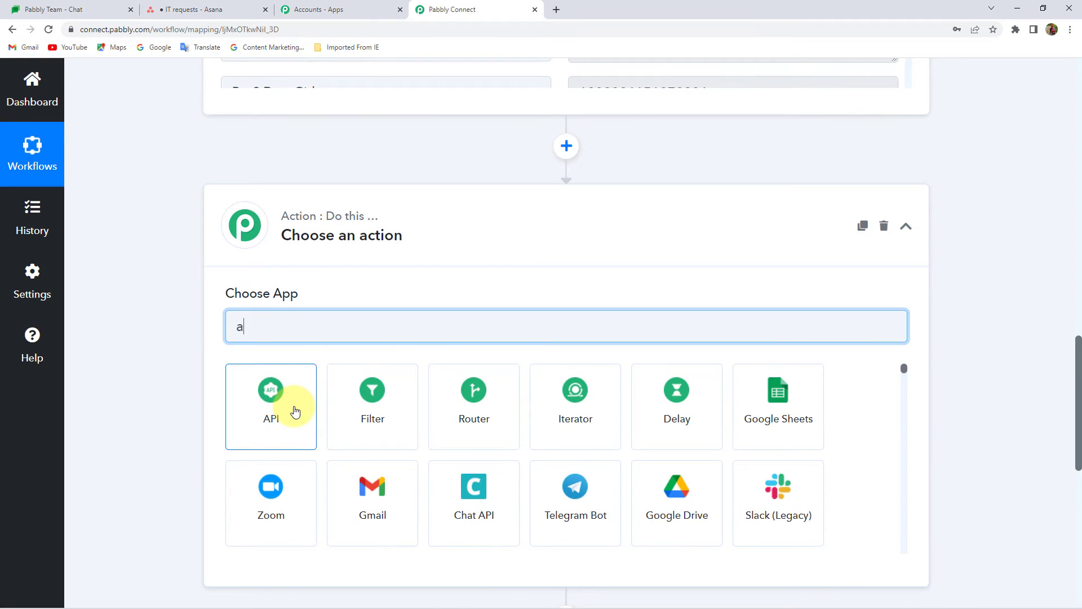
text(sana)
scroll(292, 411, up, 1)
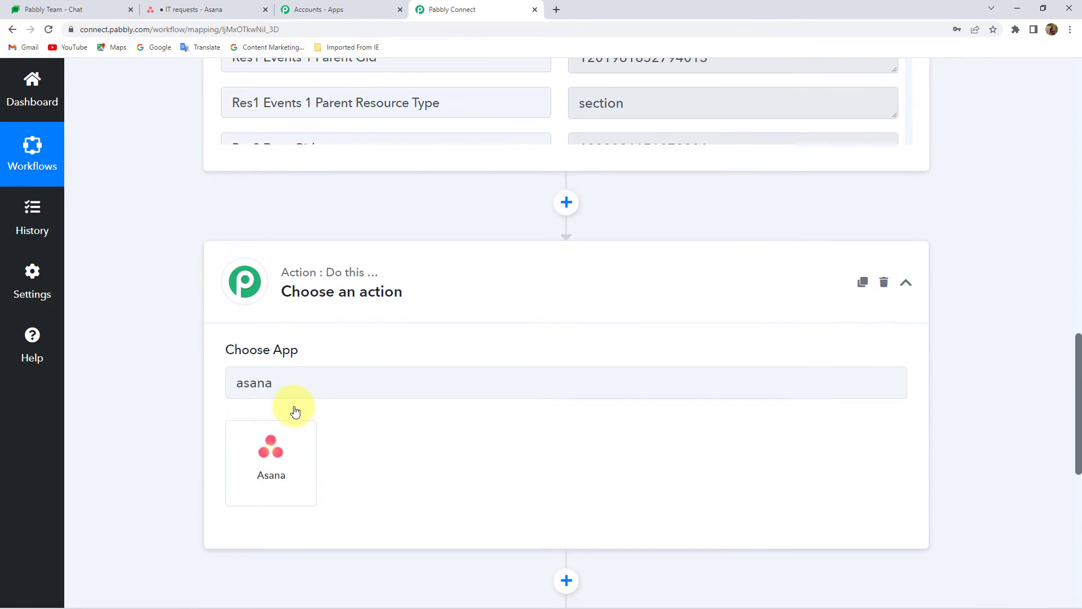
click(292, 475)
scroll(277, 376, down, 1)
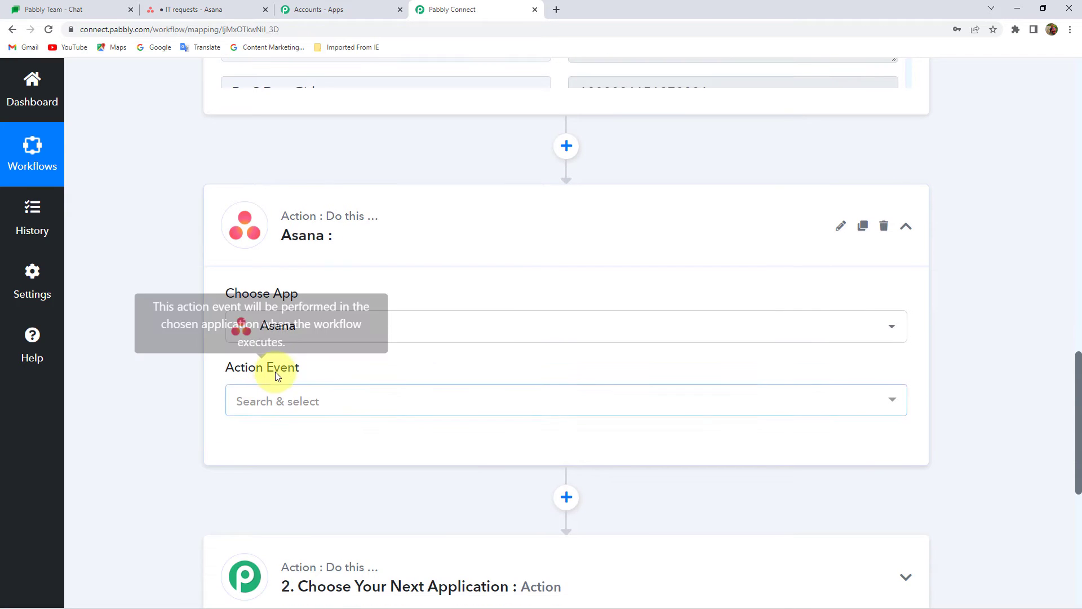
Search the new Asana action's events for "get ta" and choose Get a Task as the action event
click(248, 397)
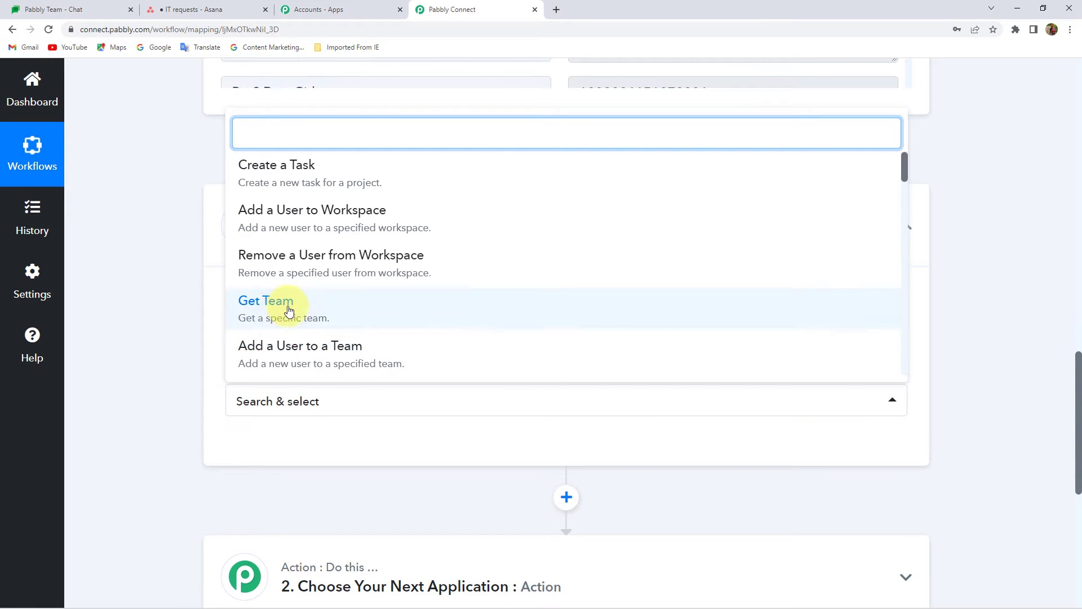
scroll(280, 314, down, 2)
text(gr)
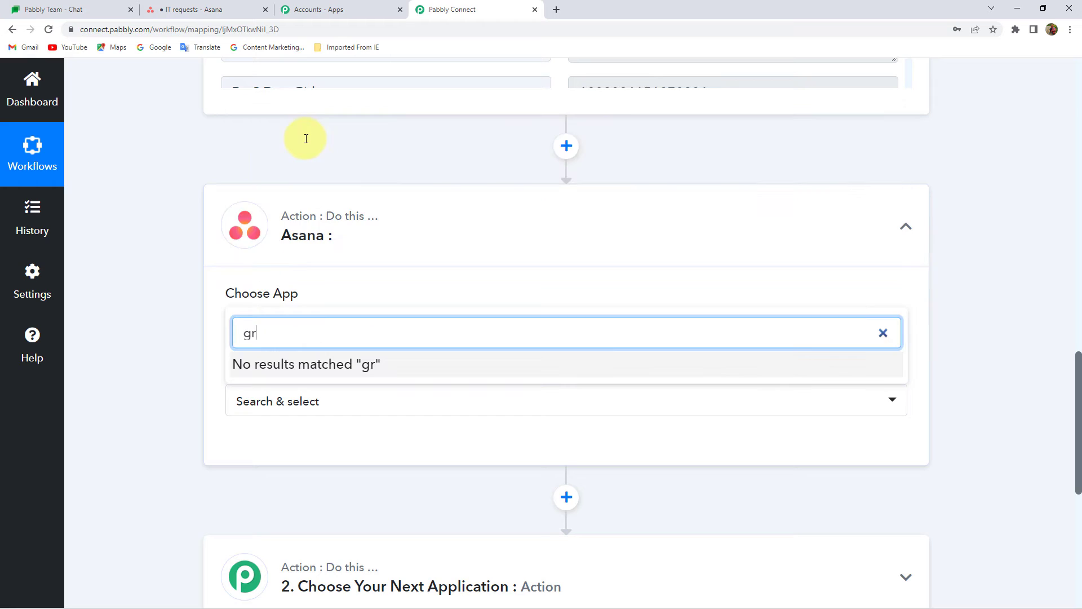
key(BackSpace)
text(et)
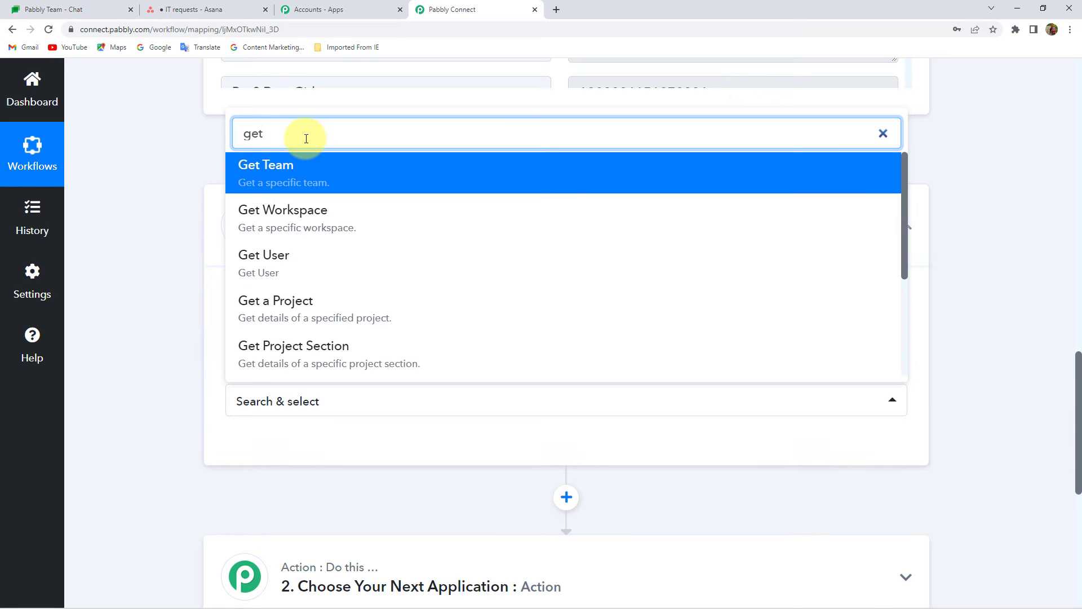
text( a)
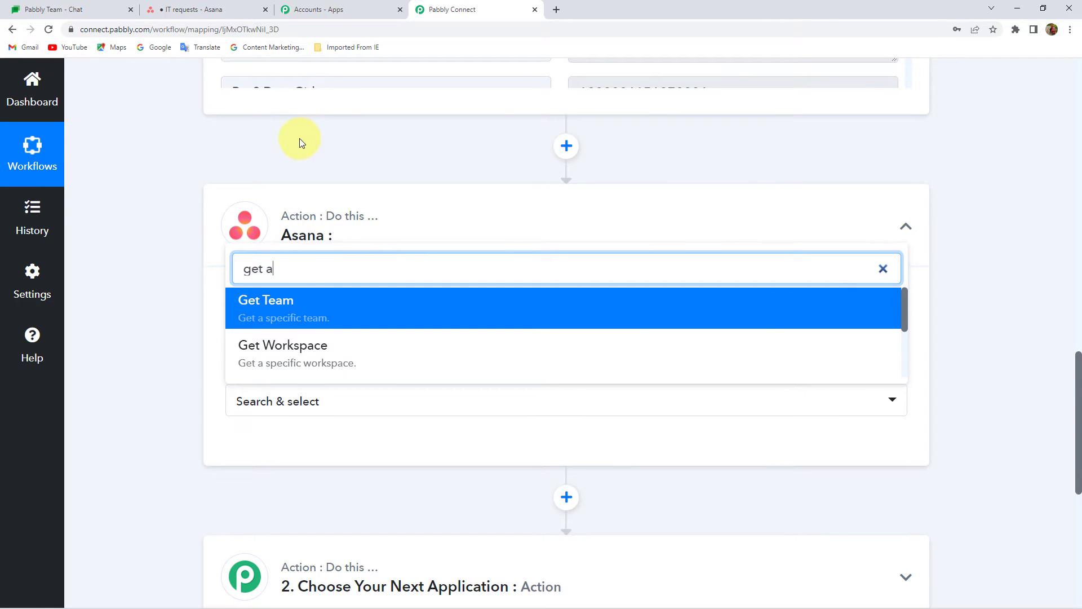
key(BackSpace)
text(ta)
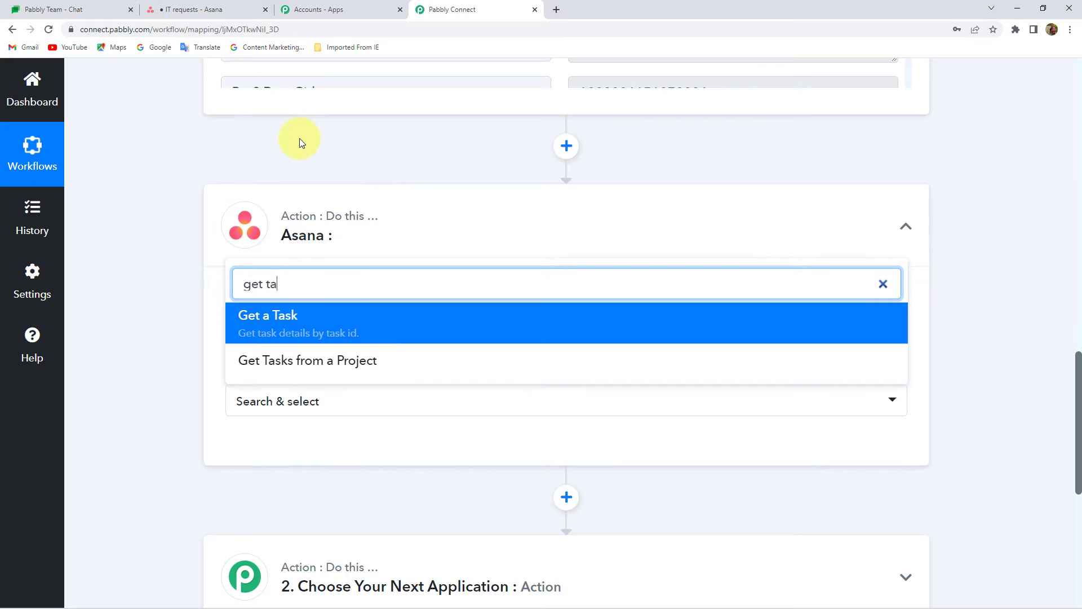
click(291, 327)
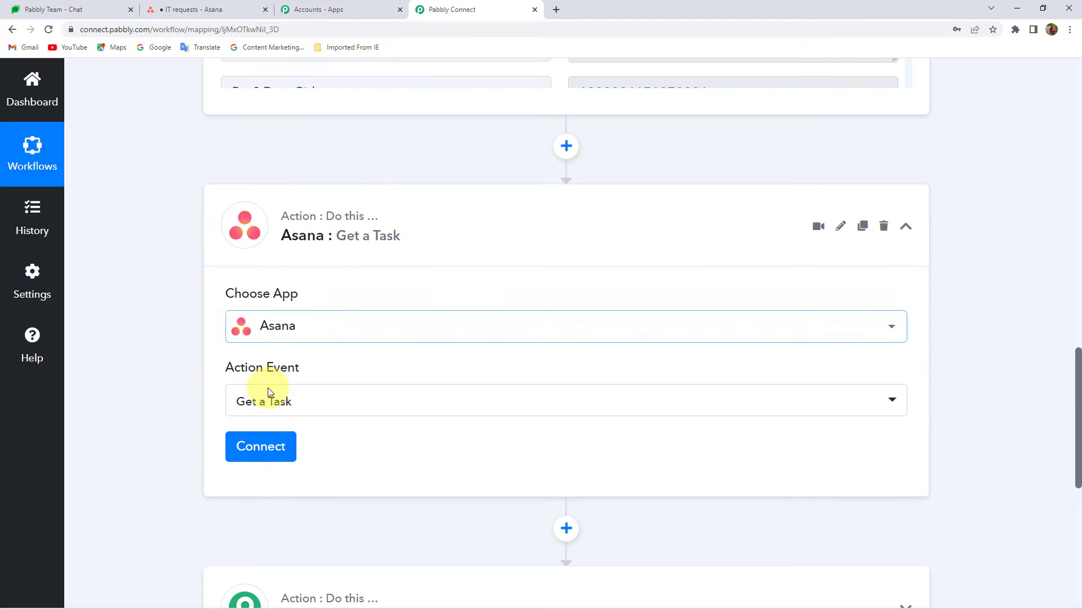
Connect the Get a Task action using the existing connection Asana #11 and save it
click(267, 404)
click(164, 388)
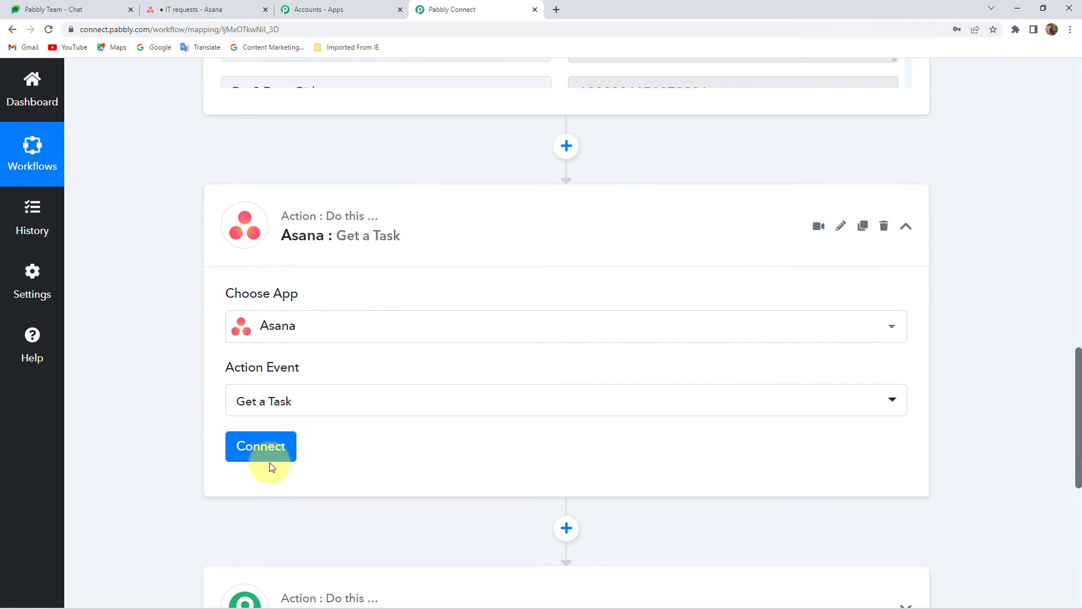
click(269, 454)
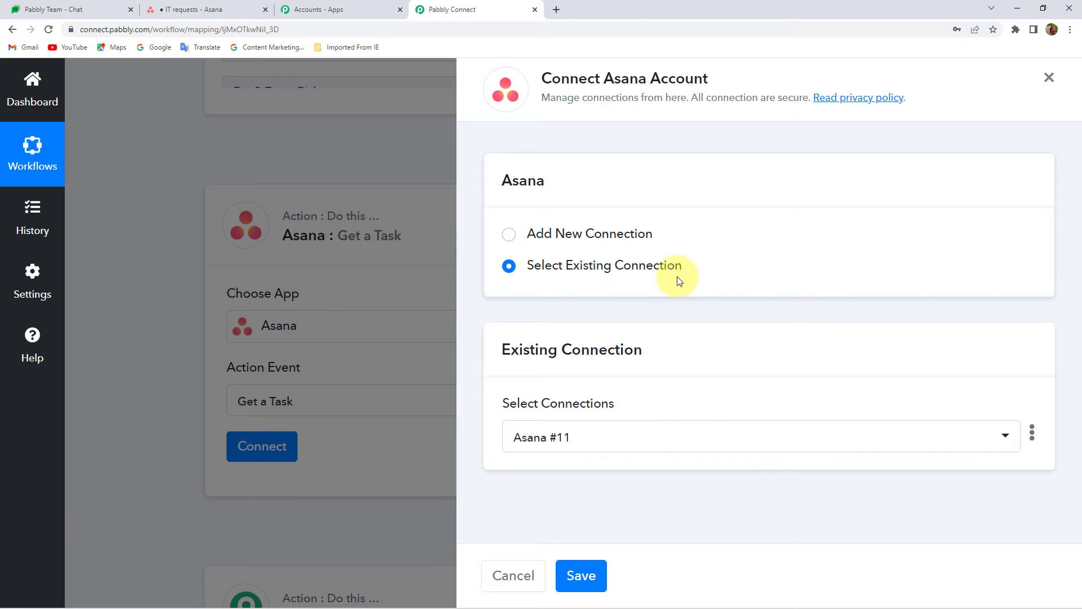
click(586, 572)
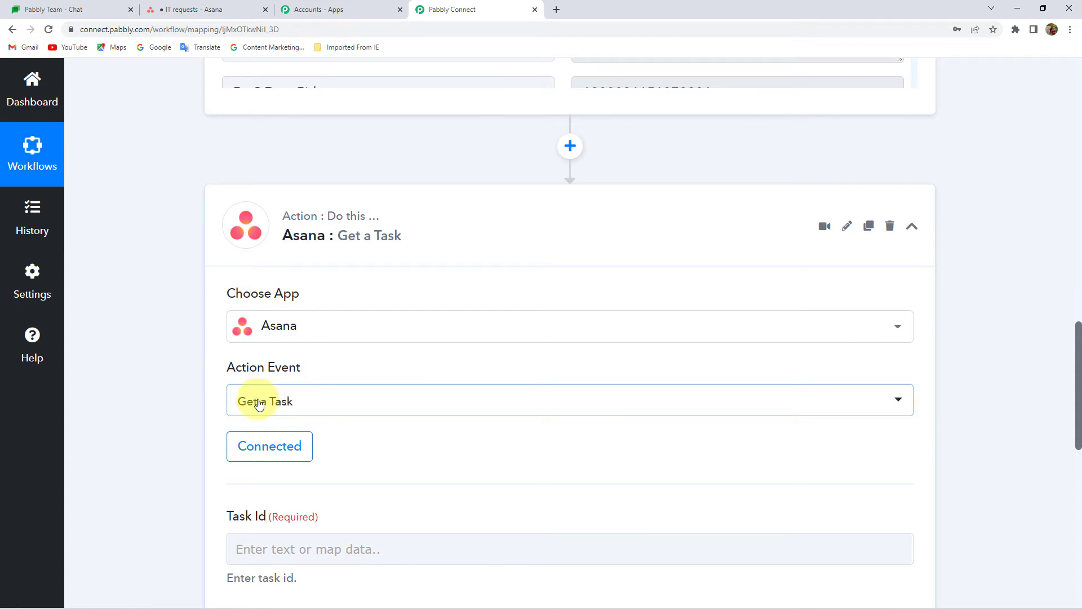
Check the required Task Id field against the trigger's captured response, highlighting the Res1 Events 1 Resource Gid value
scroll(178, 390, down, 3)
drag(225, 345, 261, 349)
scroll(185, 314, up, 10)
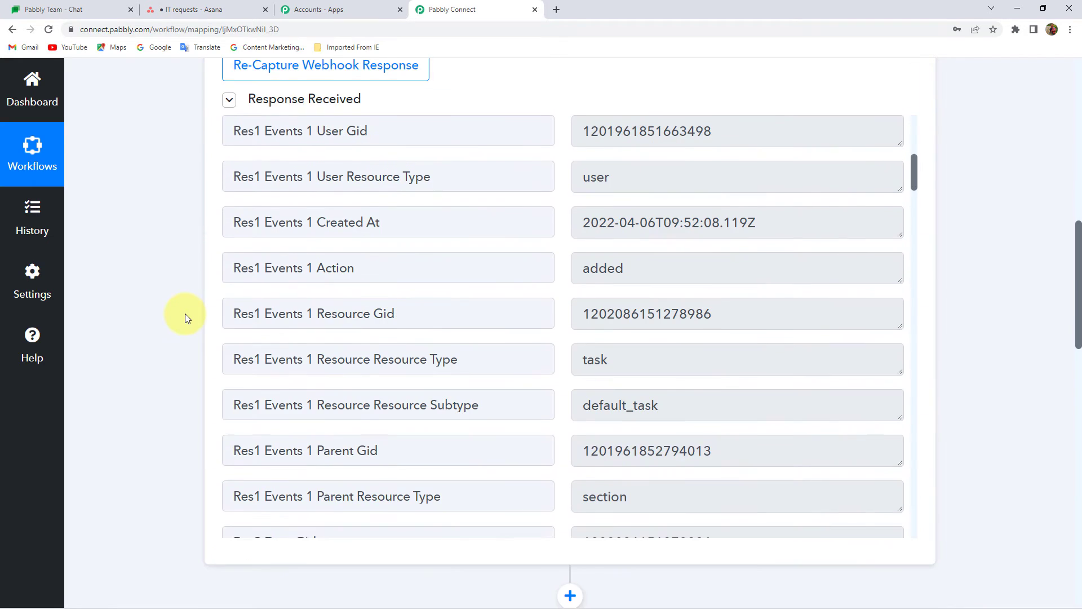
click(721, 314)
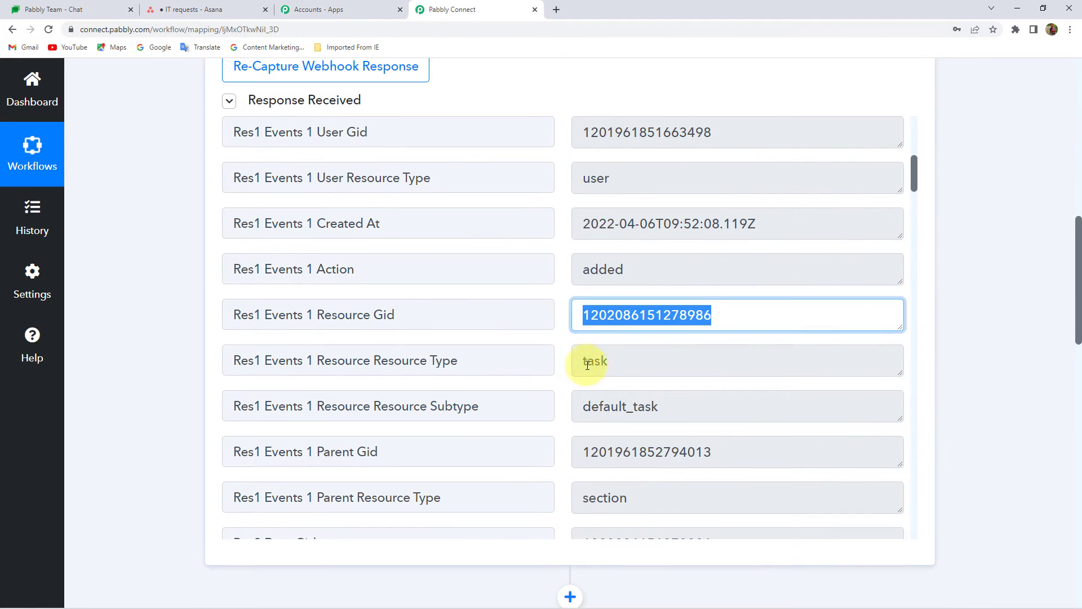
click(573, 361)
click(729, 310)
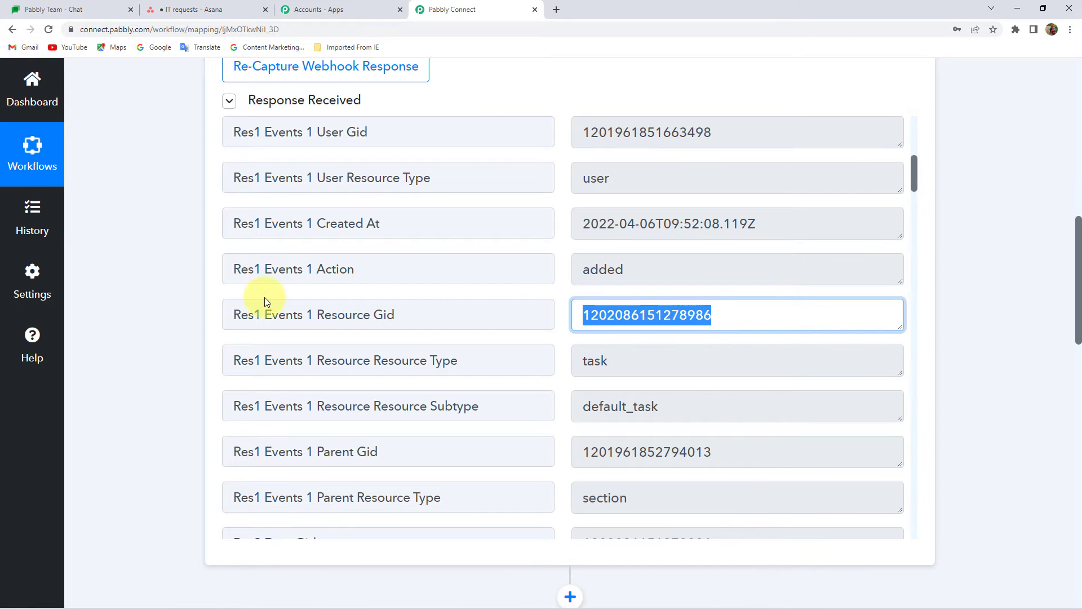
scroll(495, 309, down, 10)
scroll(289, 451, down, 3)
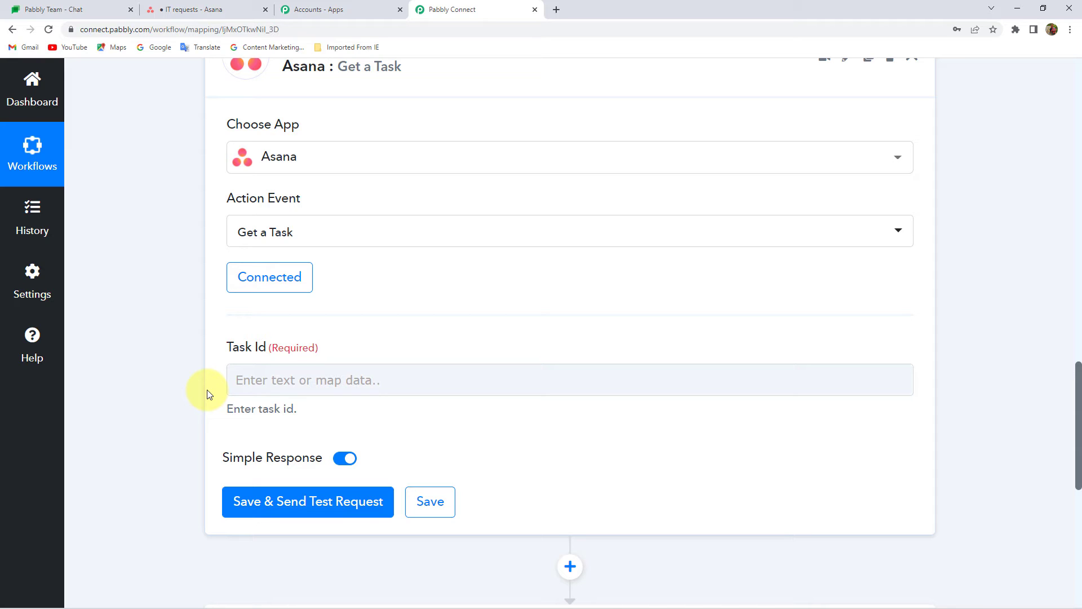
Map the Task Id to the trigger's Res1 Events 0 Resource Gid, then save the action and send a test request
click(272, 379)
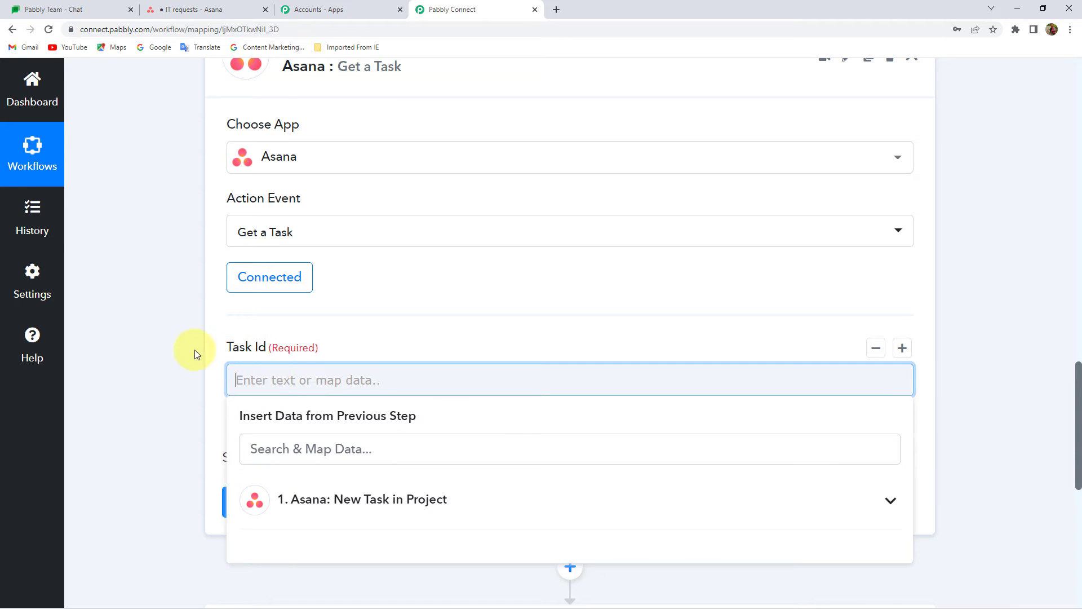
scroll(161, 344, down, 3)
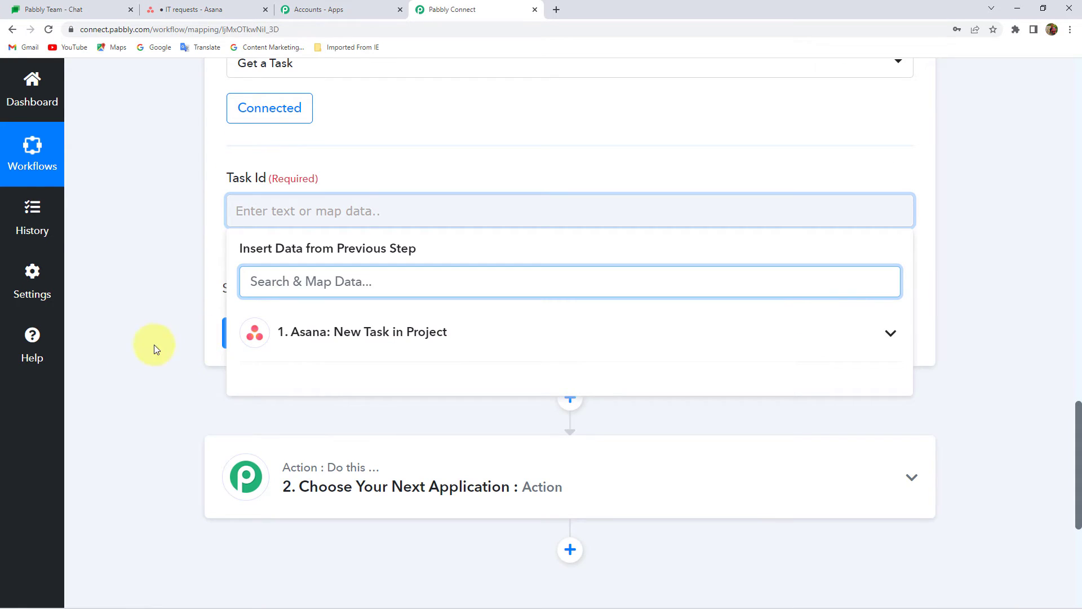
click(311, 341)
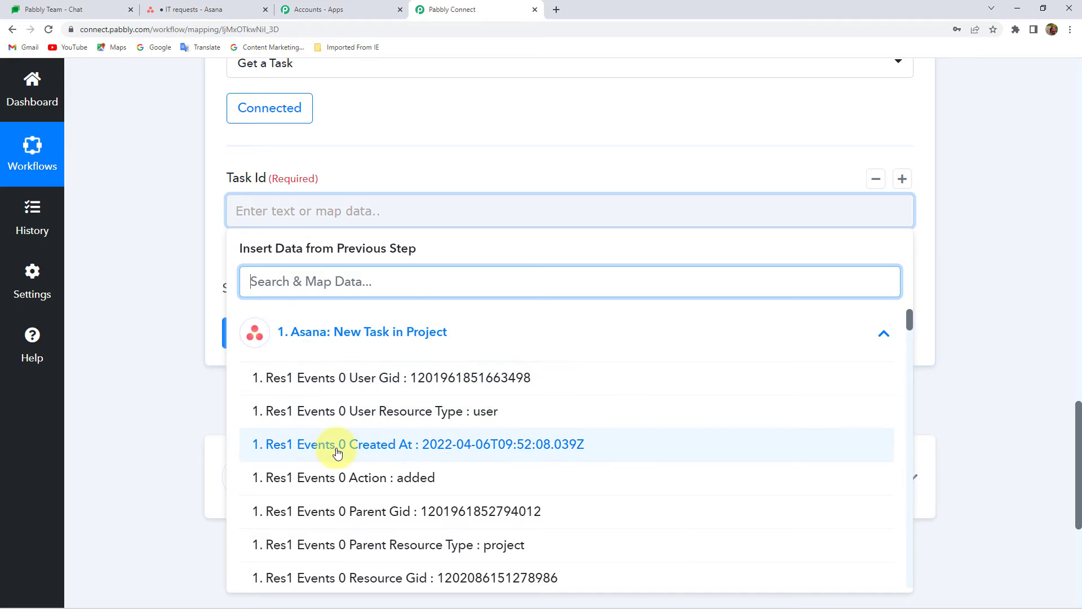
scroll(165, 353, down, 1)
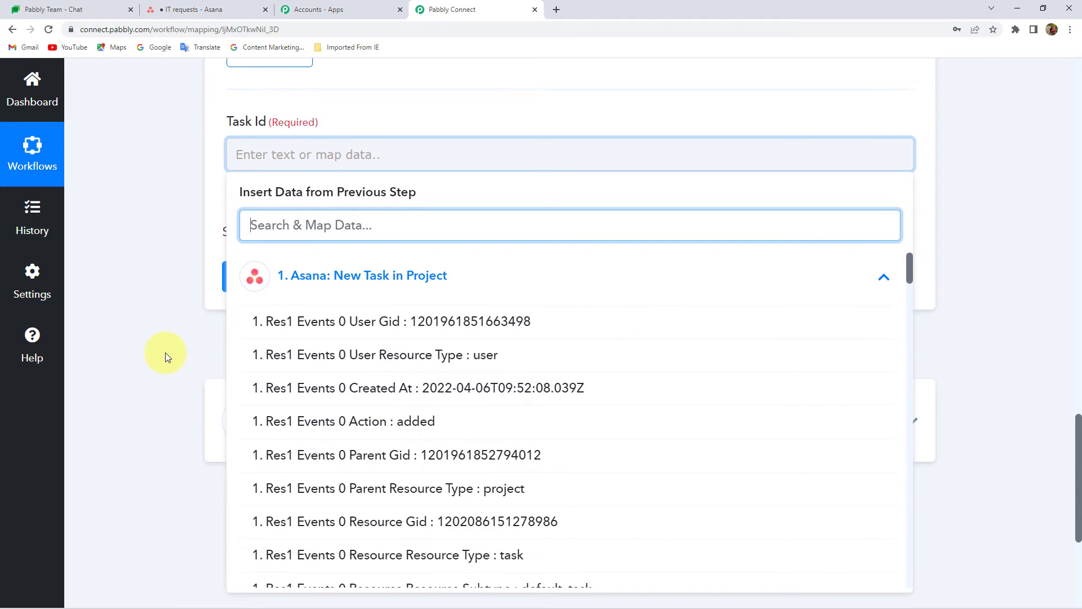
scroll(400, 417, down, 3)
scroll(392, 417, down, 2)
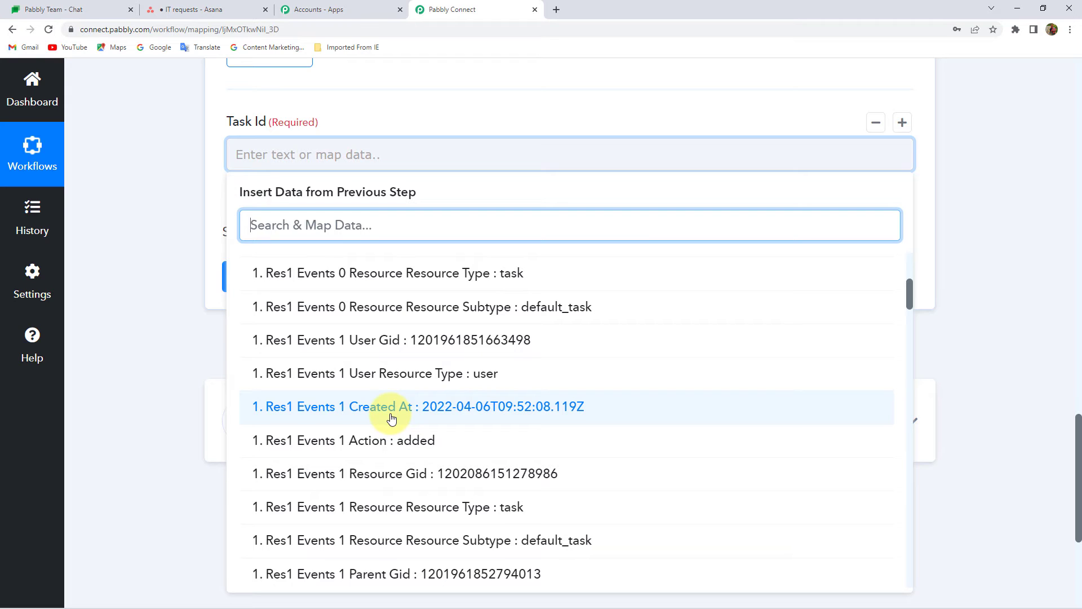
scroll(389, 406, up, 2)
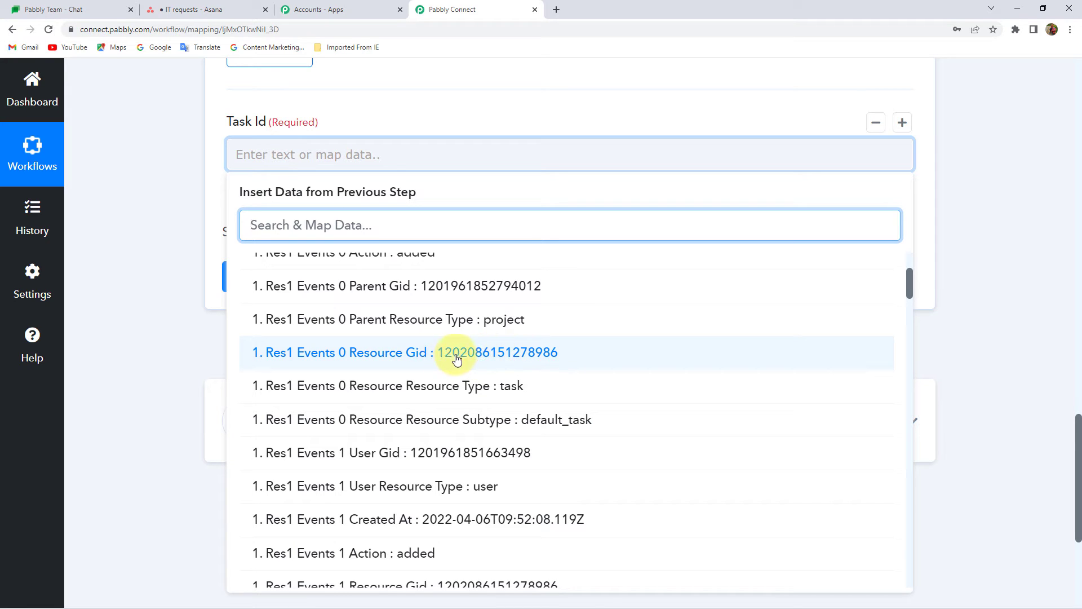
click(536, 352)
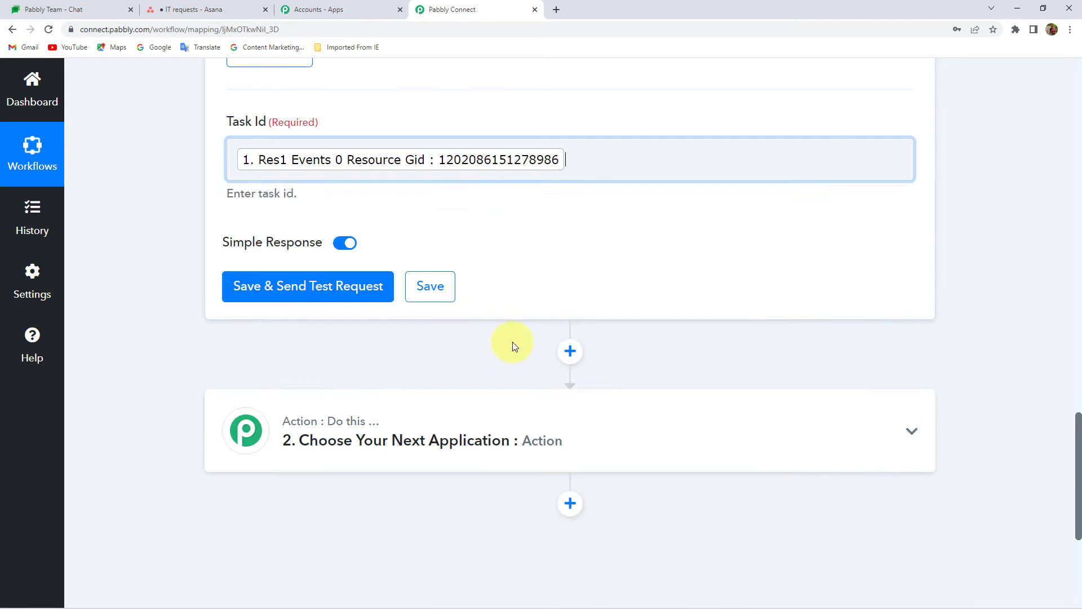
click(156, 206)
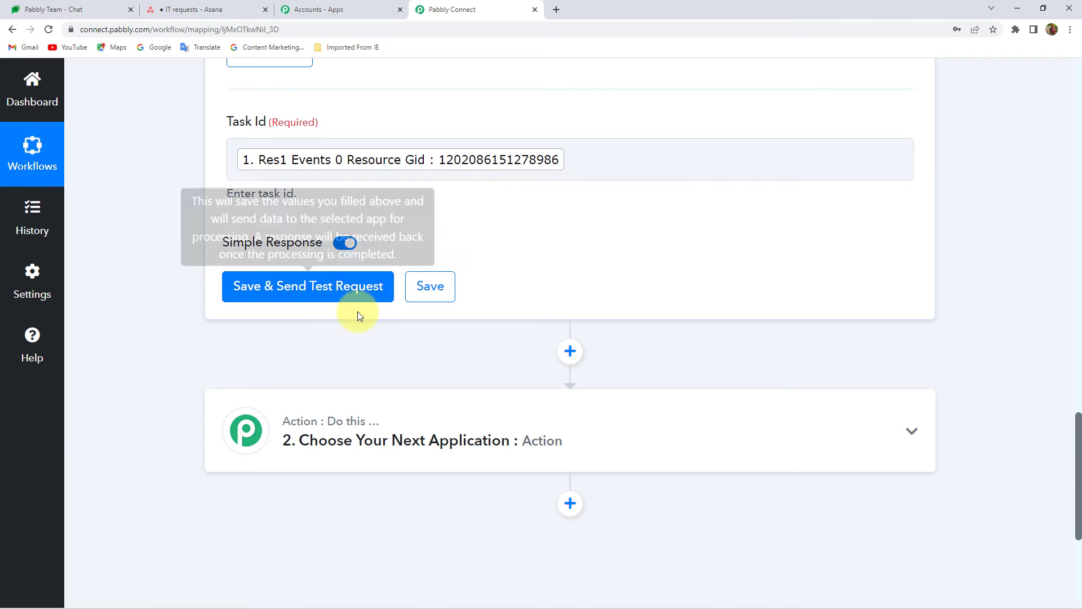
click(340, 291)
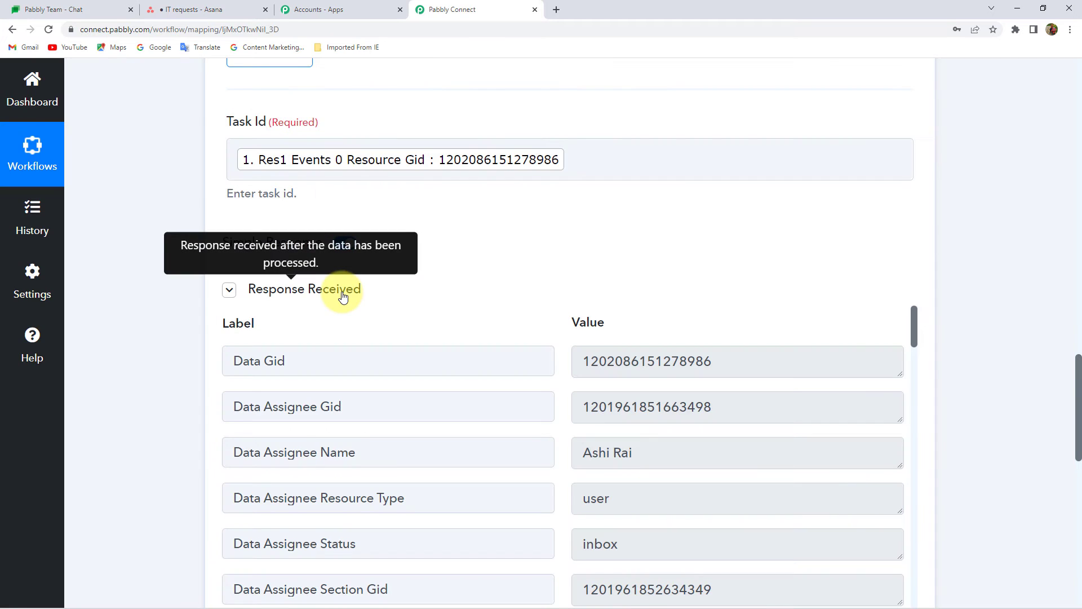
Review the task details in the Get a Task response, enlarging the Data Name value to read it in full
scroll(192, 326, down, 4)
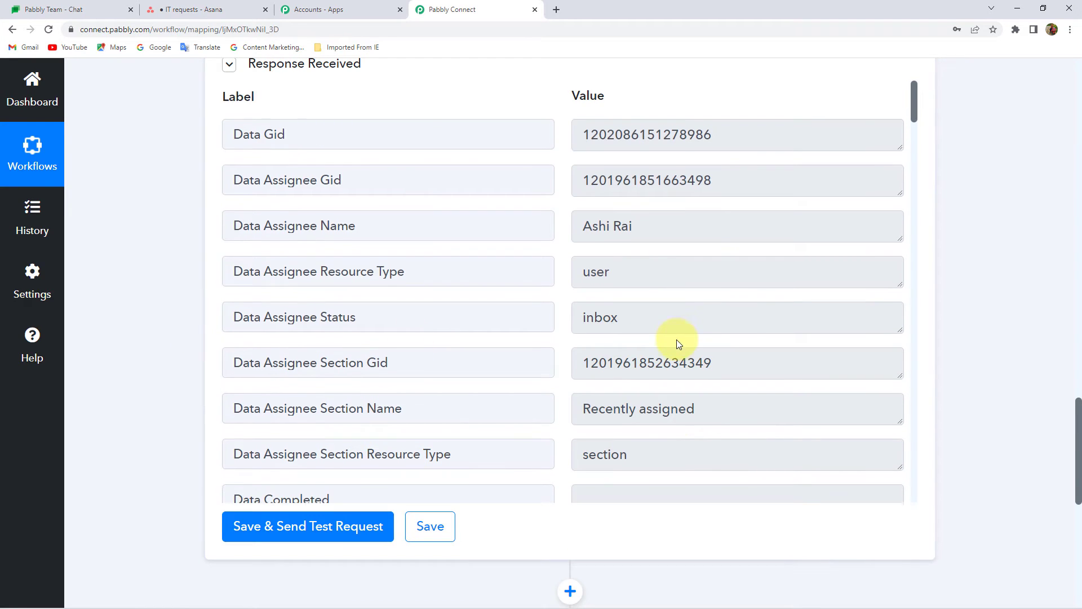
scroll(676, 341, down, 3)
scroll(674, 341, down, 15)
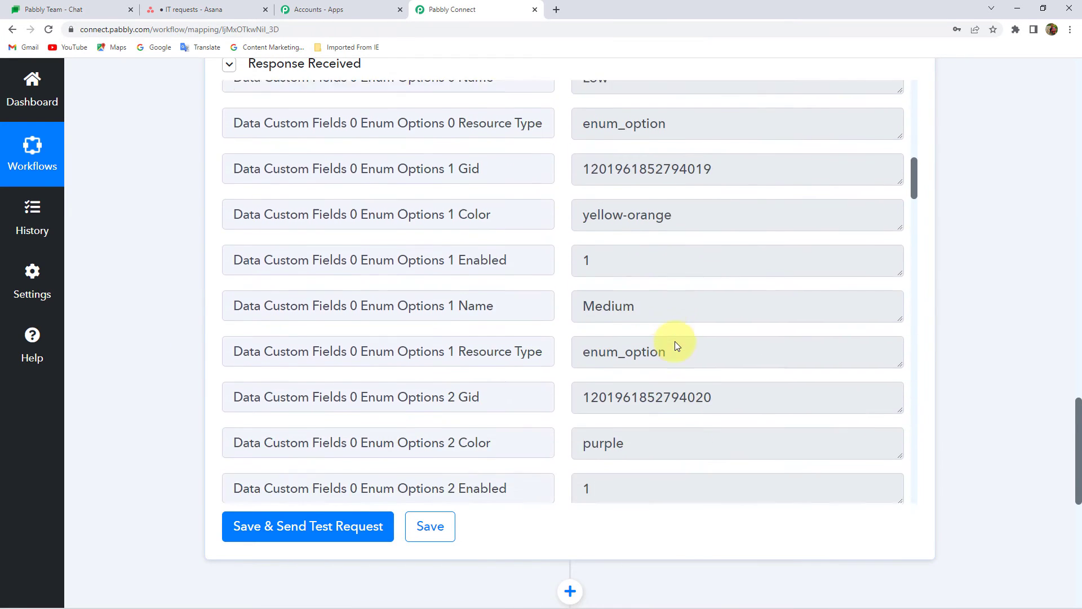
scroll(675, 341, down, 12)
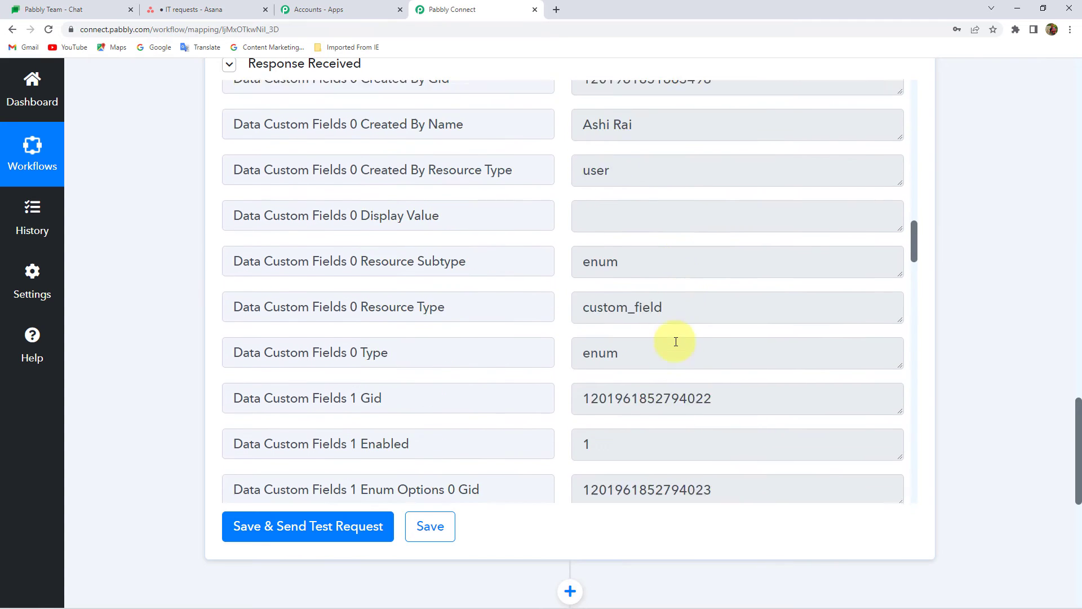
scroll(676, 340, down, 14)
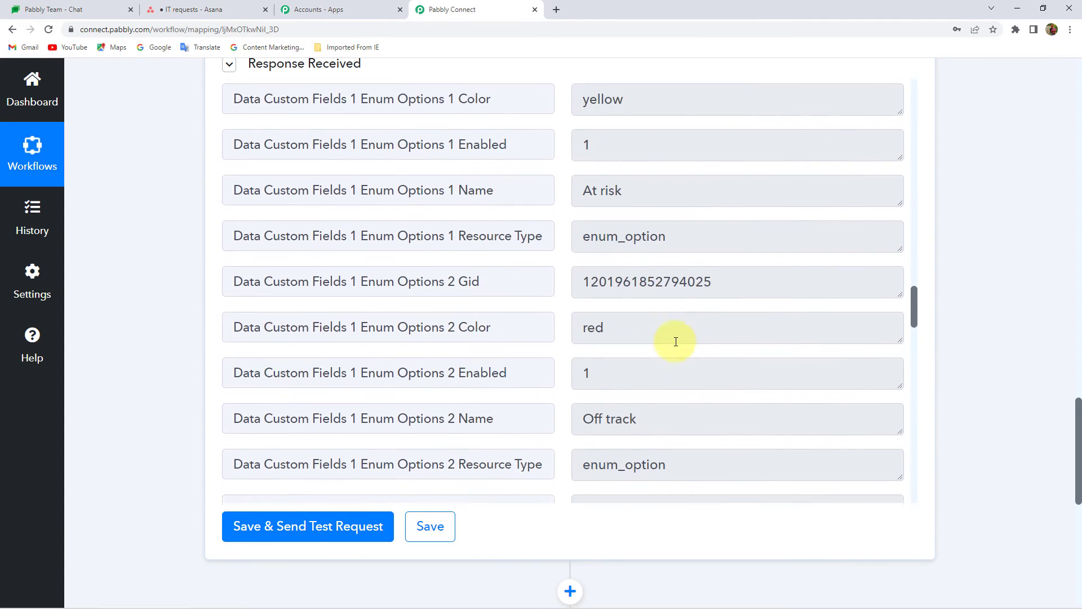
scroll(676, 341, down, 9)
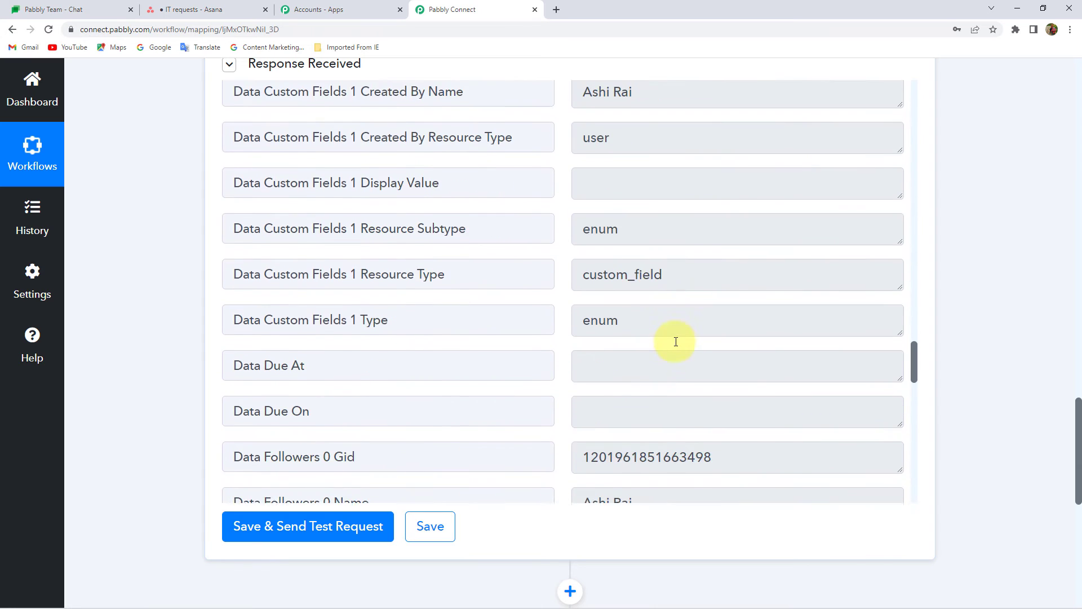
scroll(675, 341, down, 10)
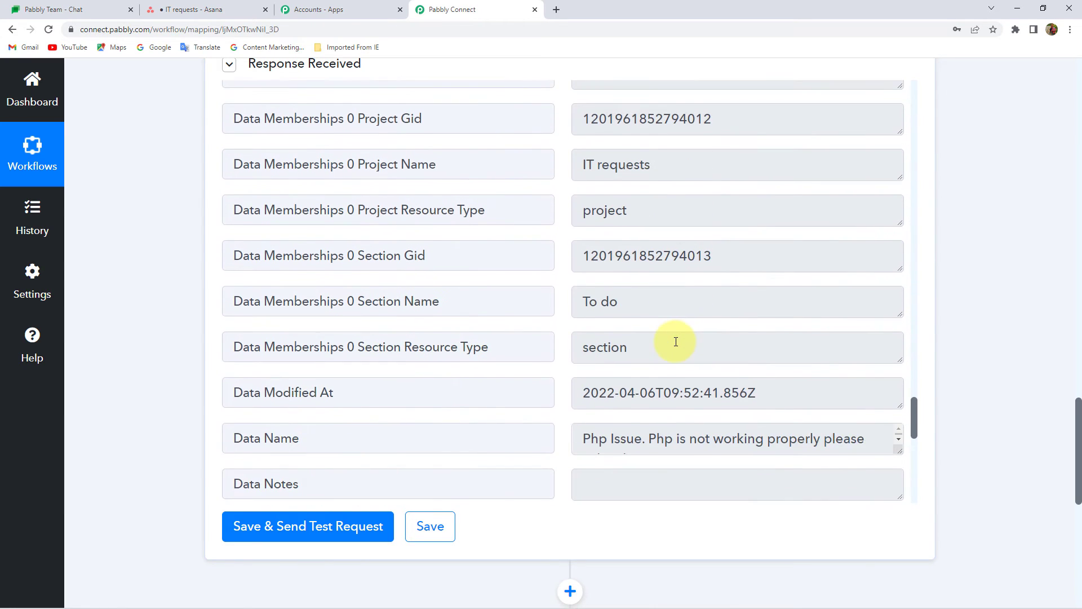
scroll(676, 341, down, 2)
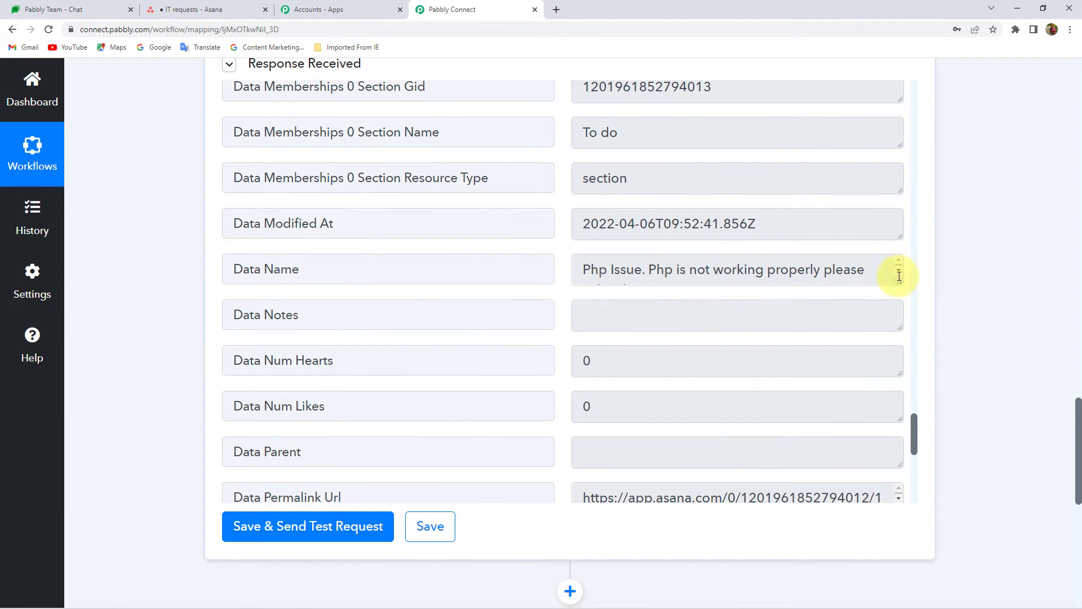
drag(900, 281, 904, 311)
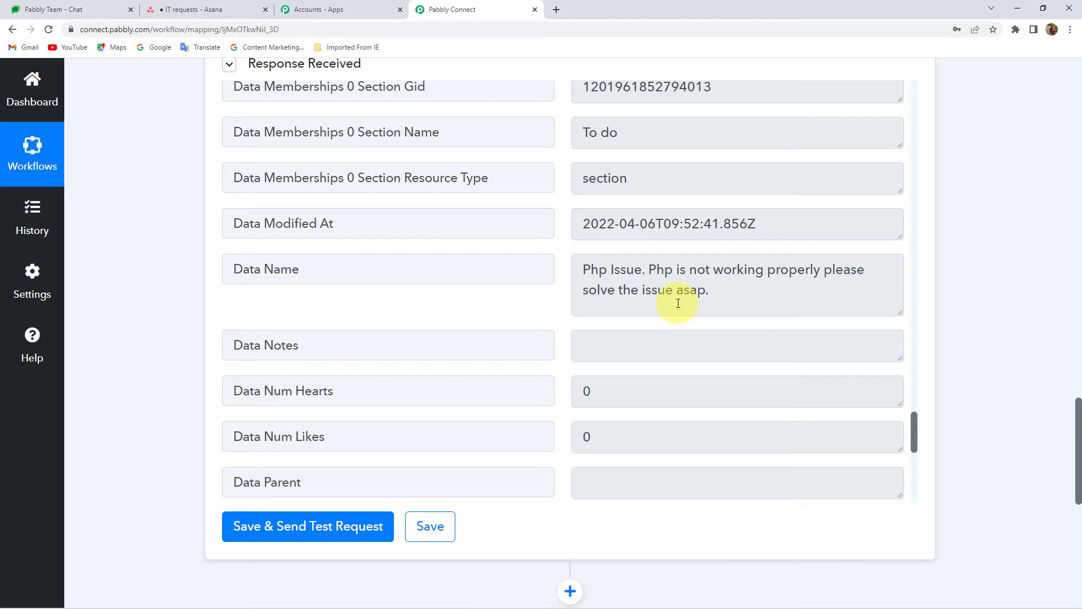
scroll(678, 303, up, 10)
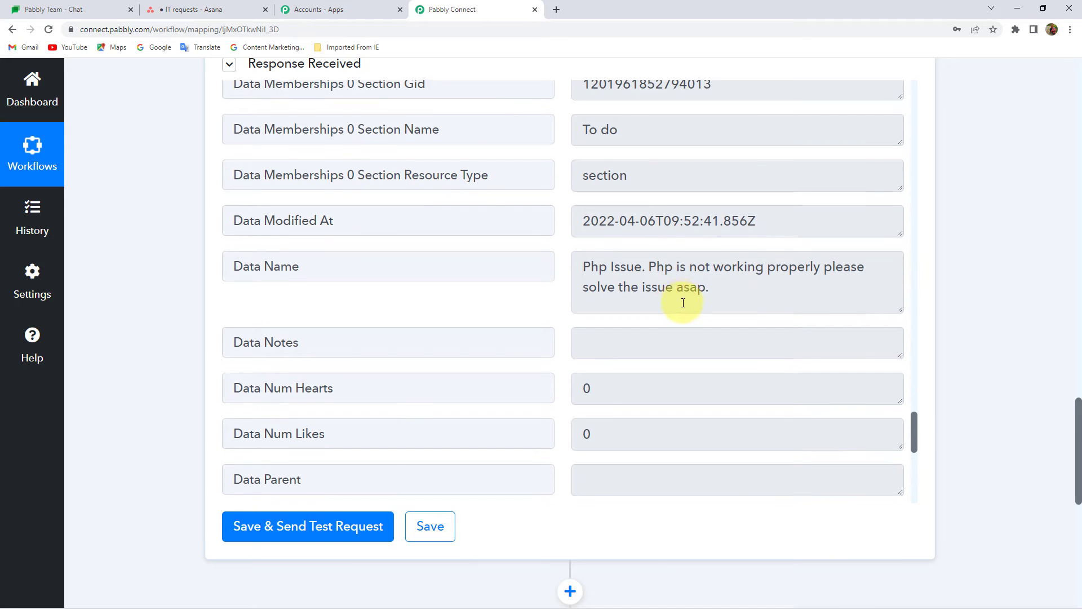
scroll(683, 303, up, 7)
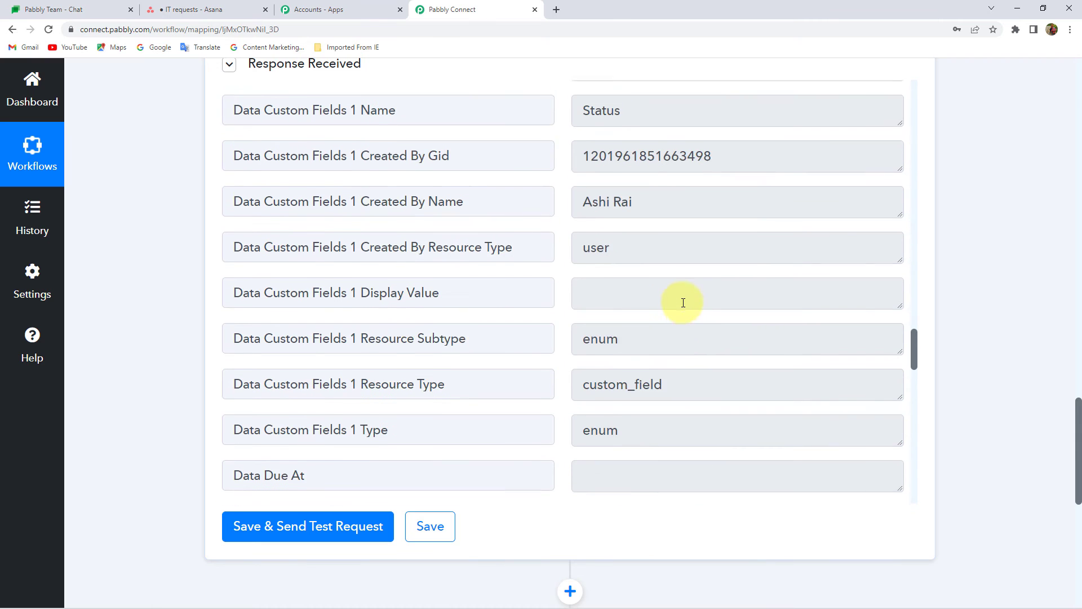
Review the remaining fields of the Get a Task response, including the custom fields and project details, and highlight the Data Name value
drag(640, 314, 539, 329)
scroll(753, 329, up, 12)
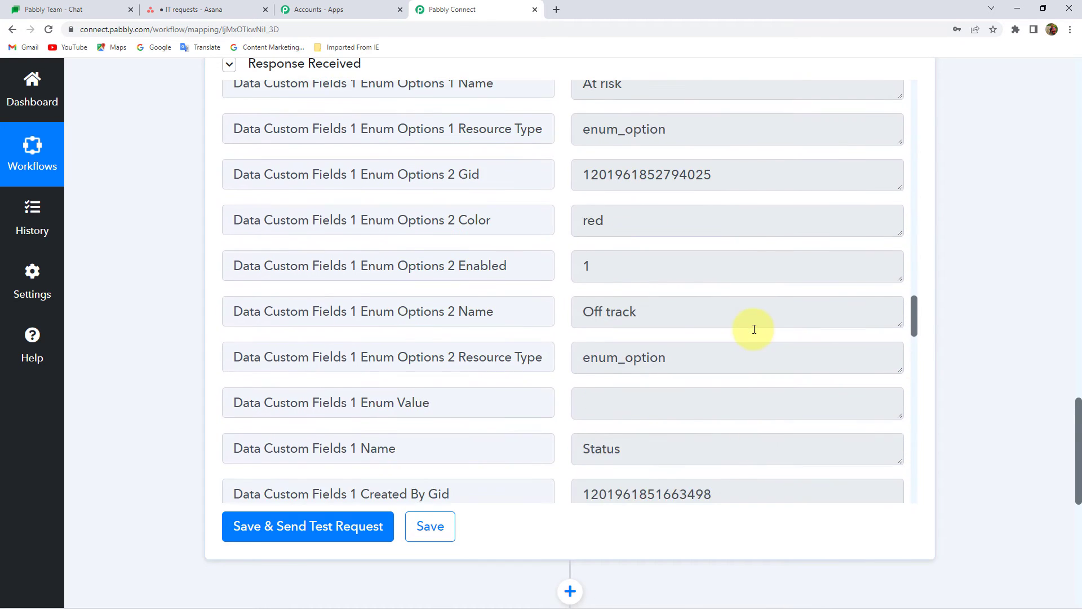
scroll(753, 329, up, 8)
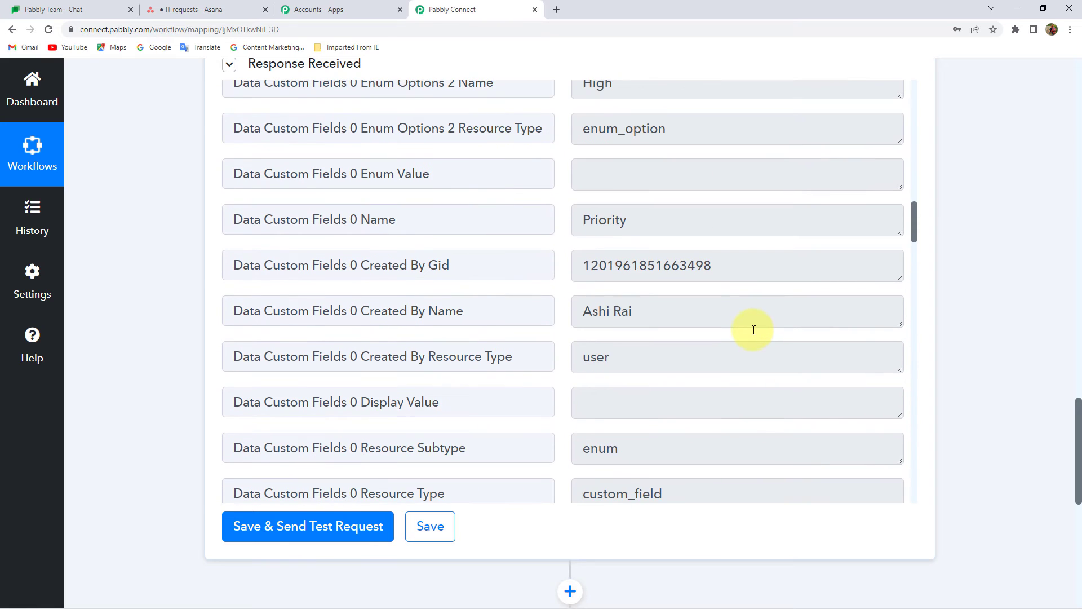
scroll(753, 330, up, 3)
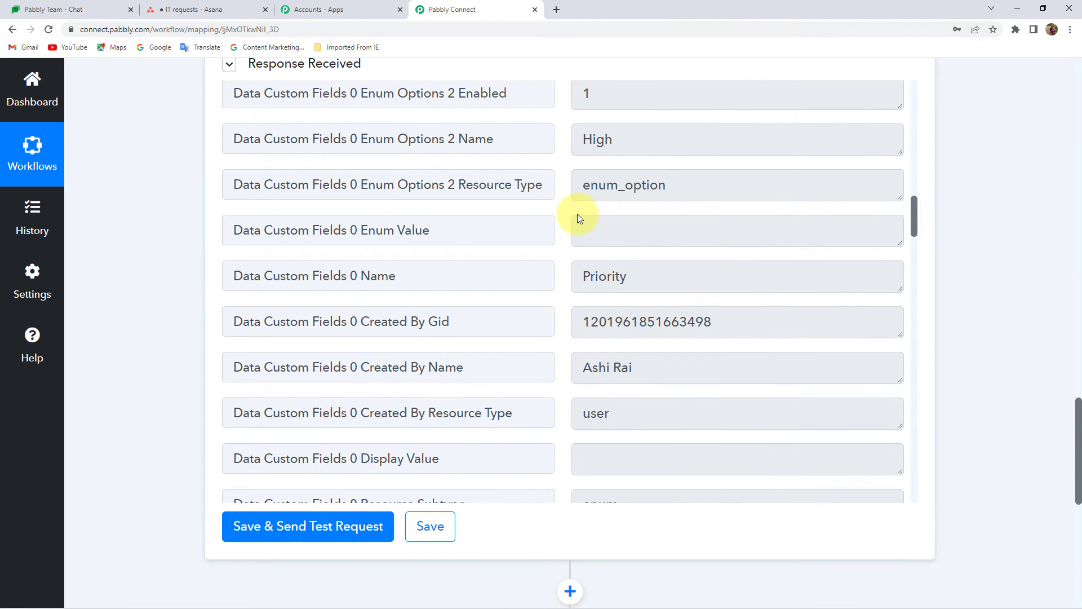
click(628, 145)
drag(916, 204, 918, 476)
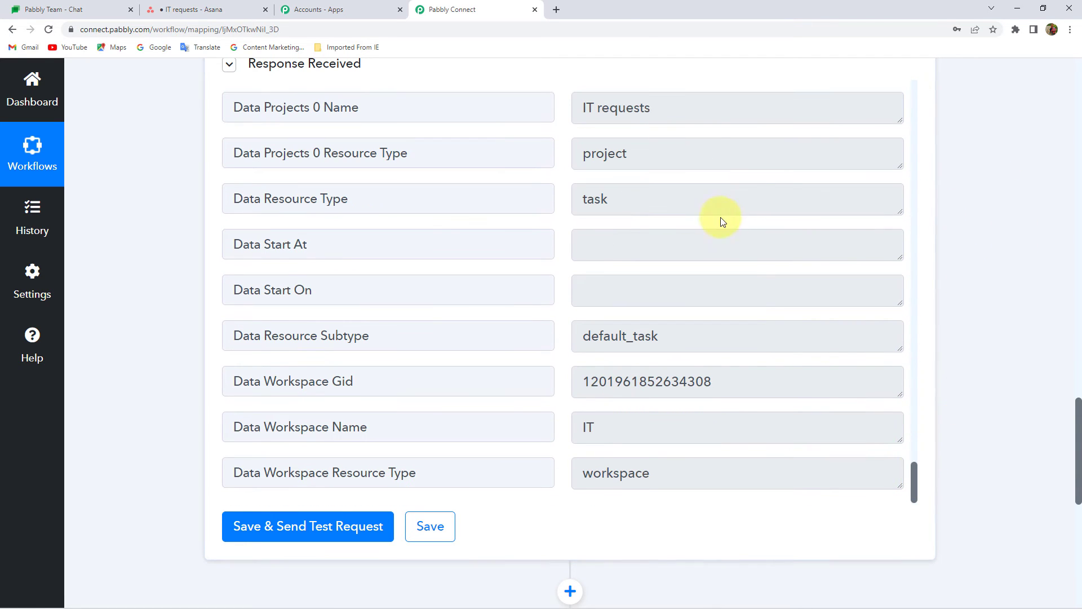
scroll(770, 367, up, 4)
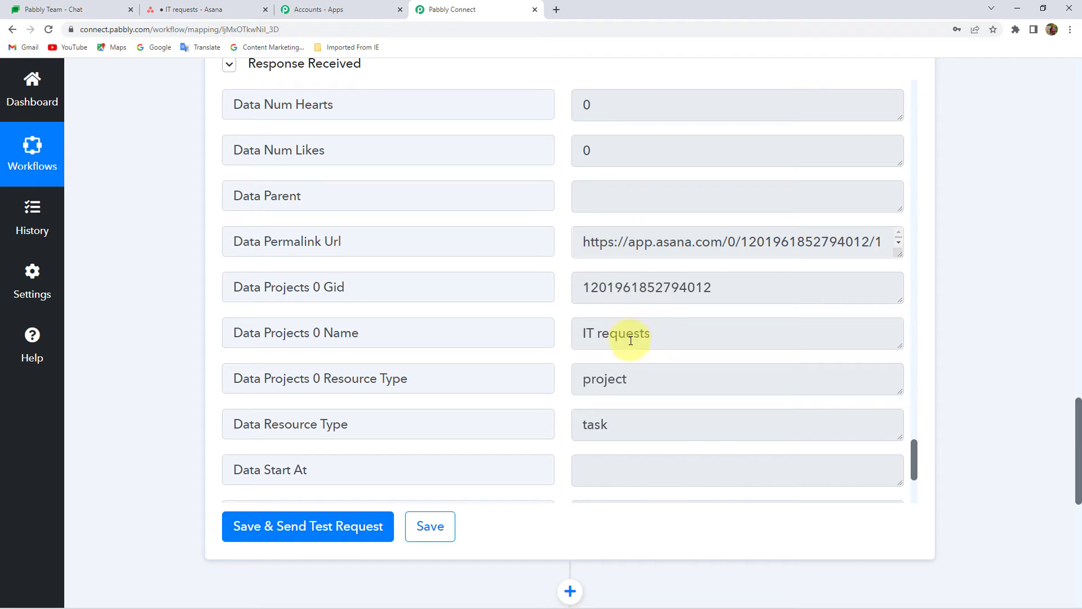
scroll(634, 336, up, 3)
drag(584, 151, 751, 179)
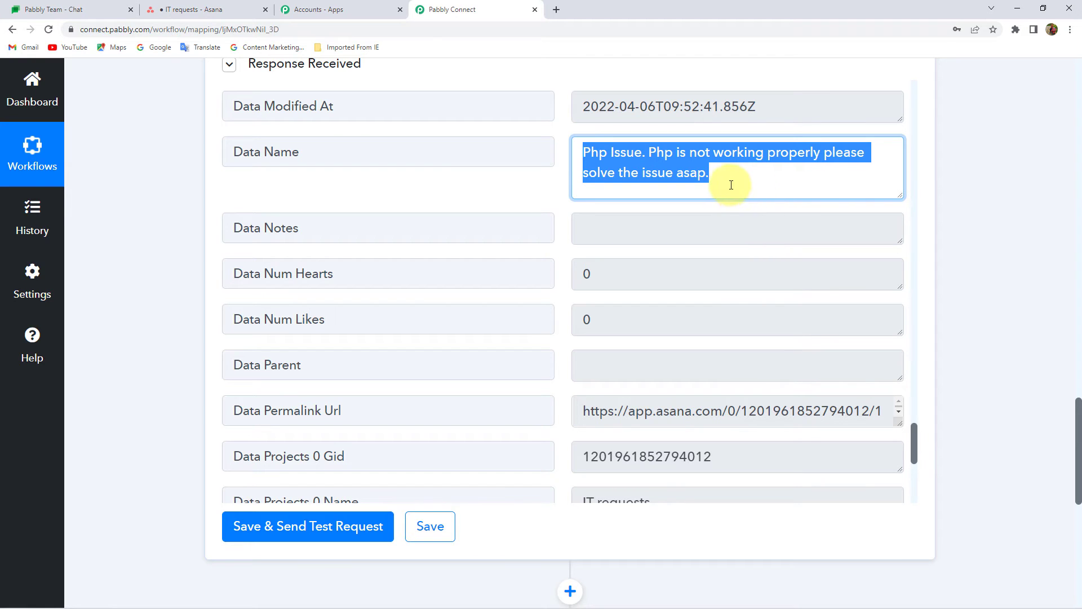
Set the next action to Google Hangouts Chat with the Create Message event, connect it, and check the required Chat Webhook URL field
scroll(961, 192, down, 7)
click(472, 267)
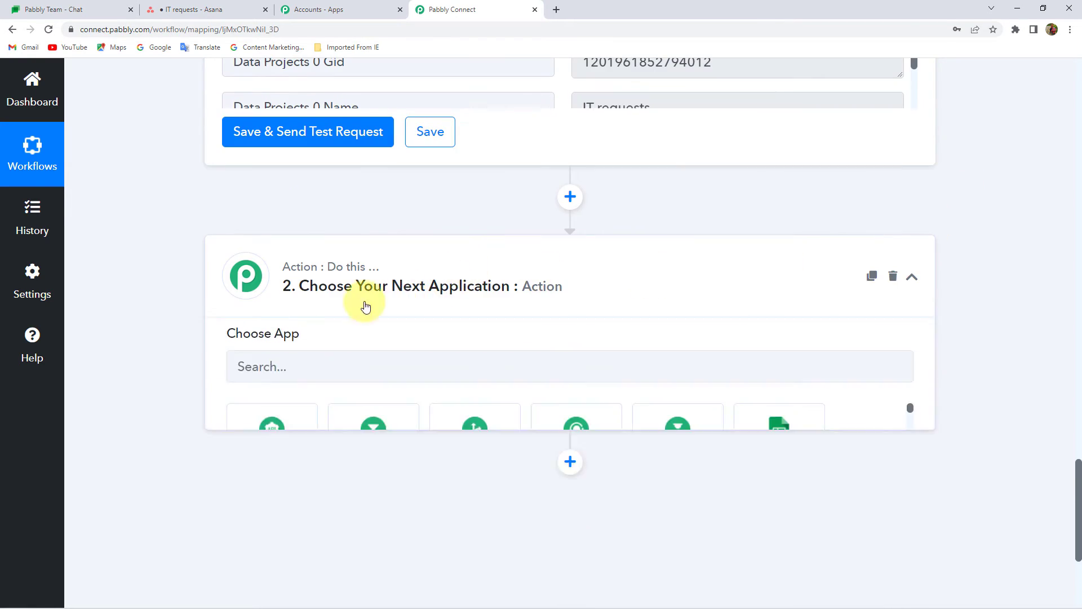
click(299, 377)
text(Googl)
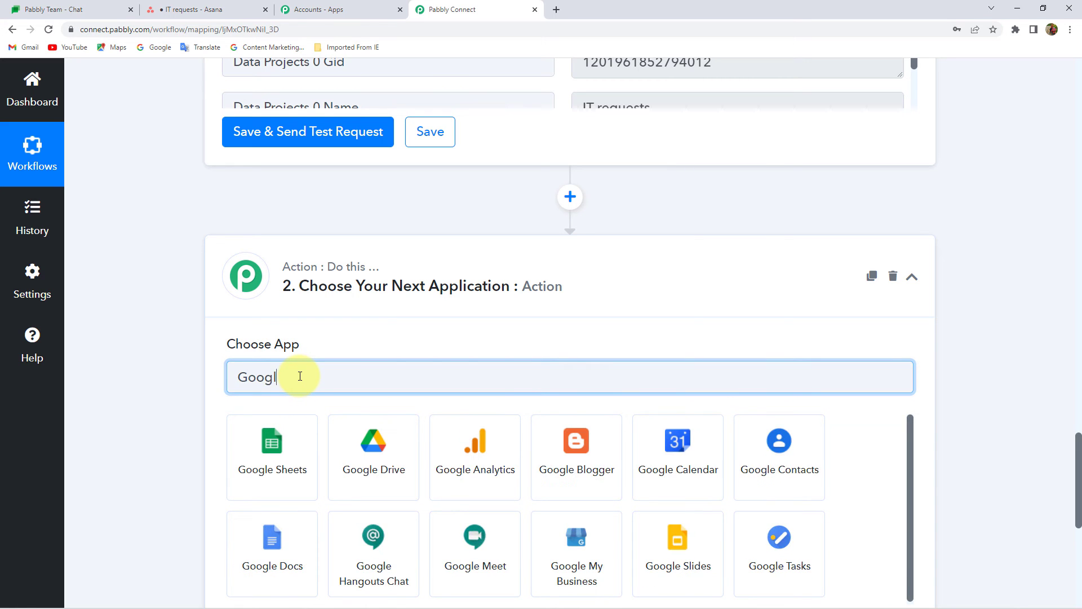
click(397, 573)
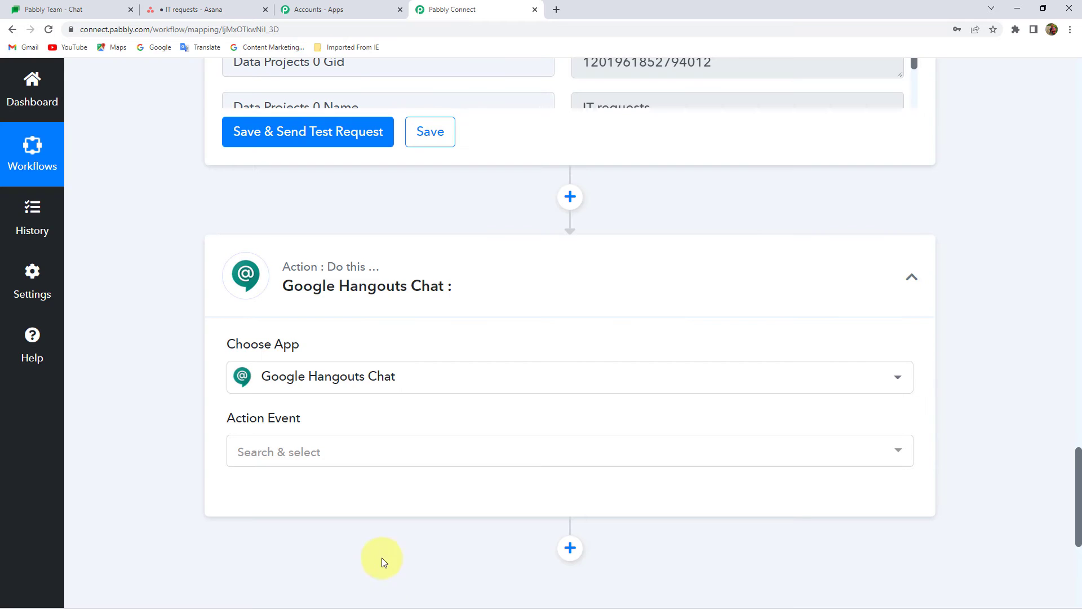
click(299, 452)
click(305, 536)
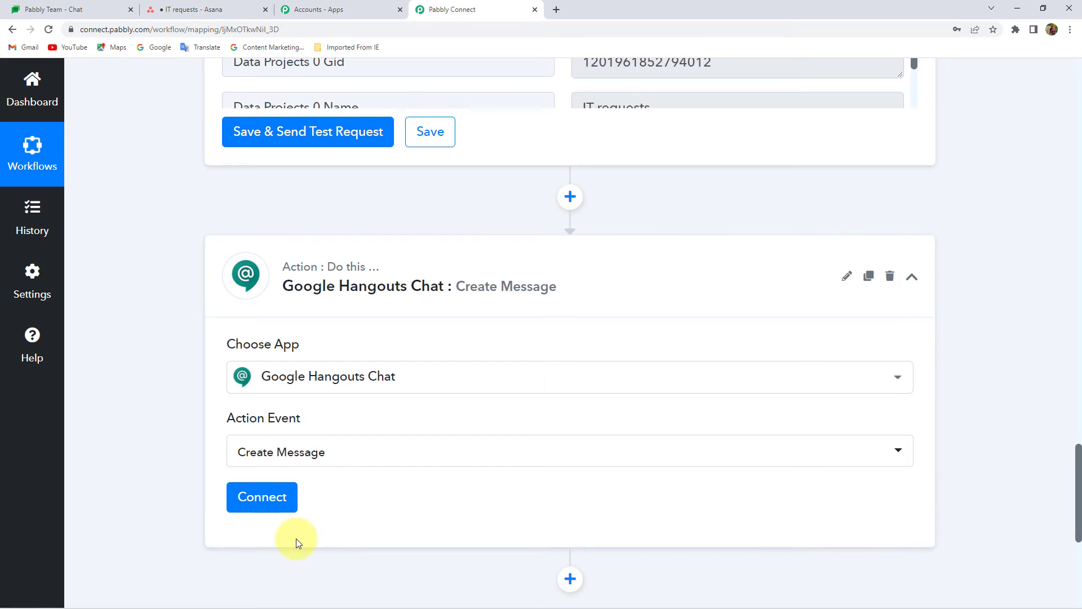
click(269, 499)
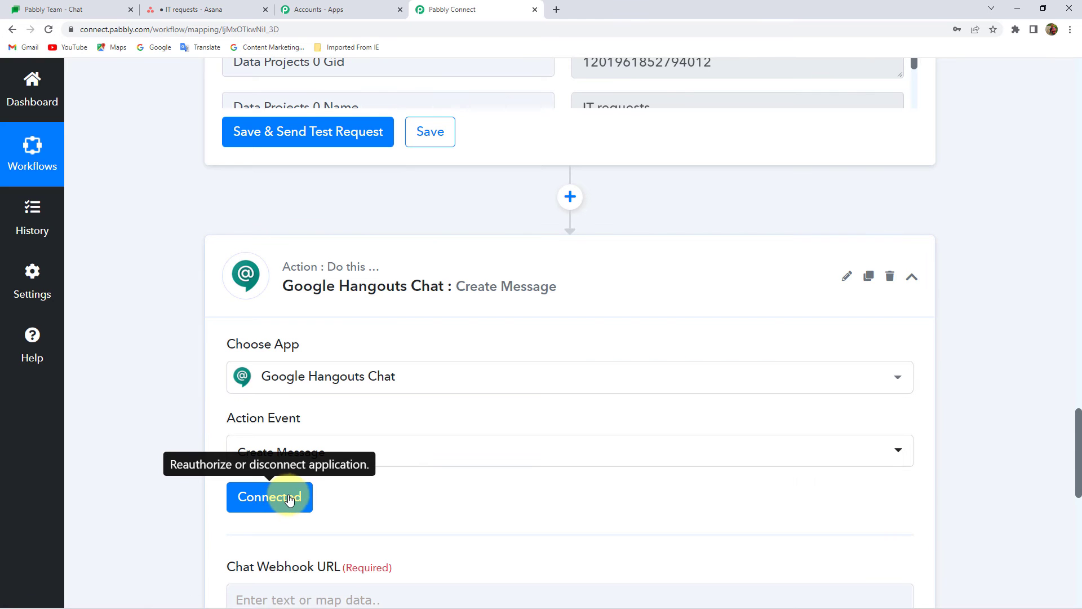
scroll(189, 434, down, 5)
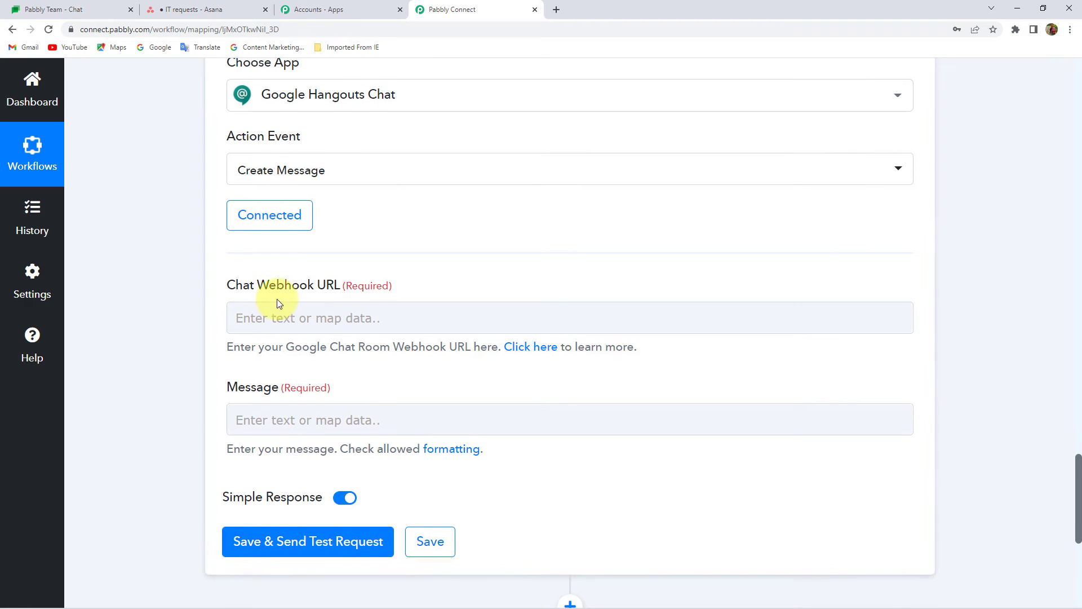
drag(228, 292, 331, 294)
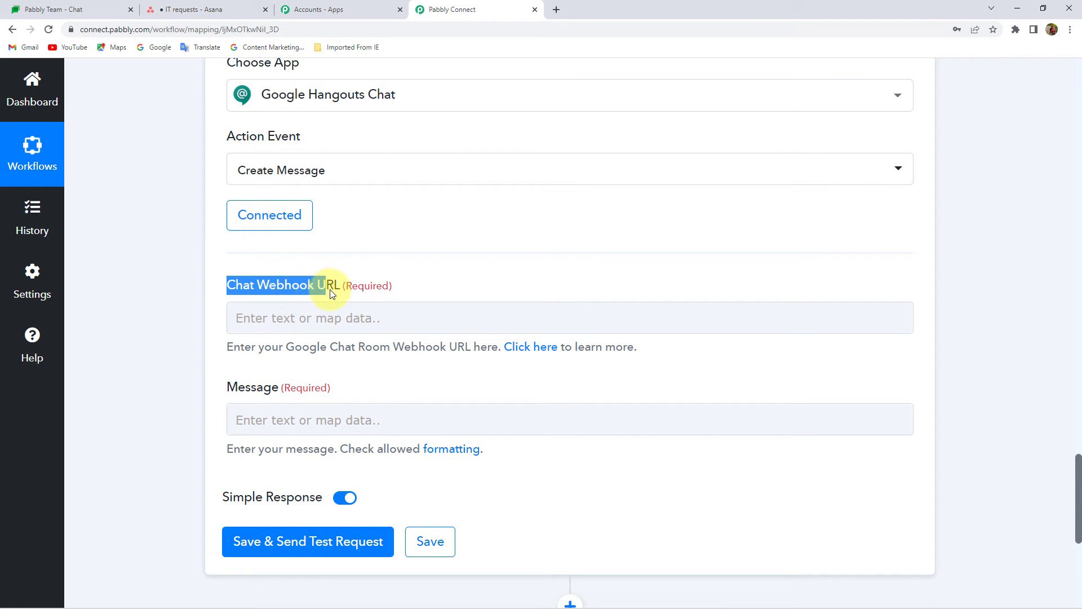
click(320, 292)
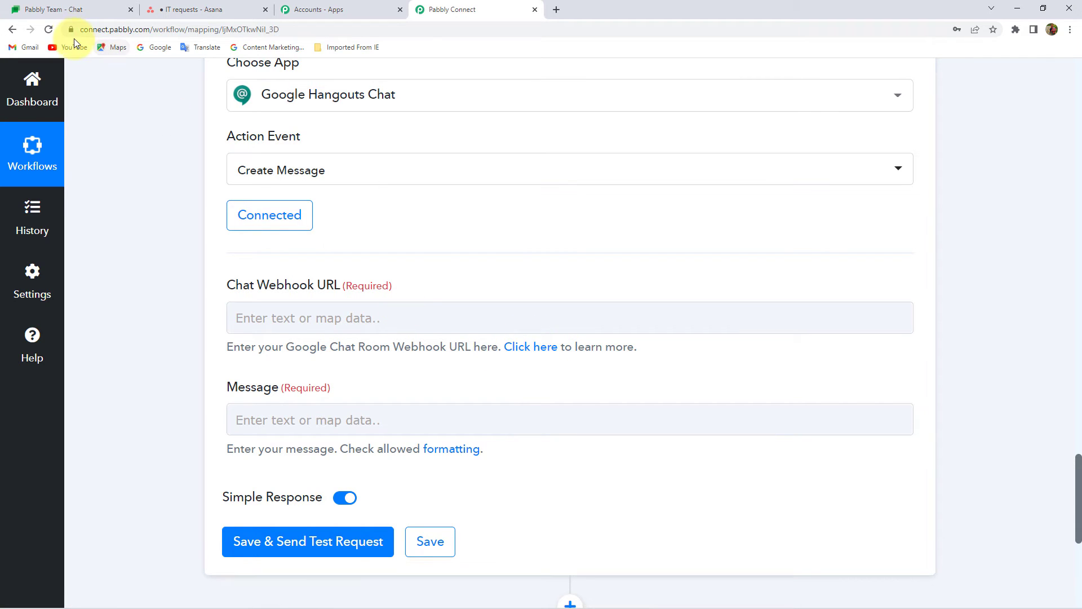
Switch to Google Chat and add an incoming webhook named Asana Integration to the Pabbly Team space
click(63, 12)
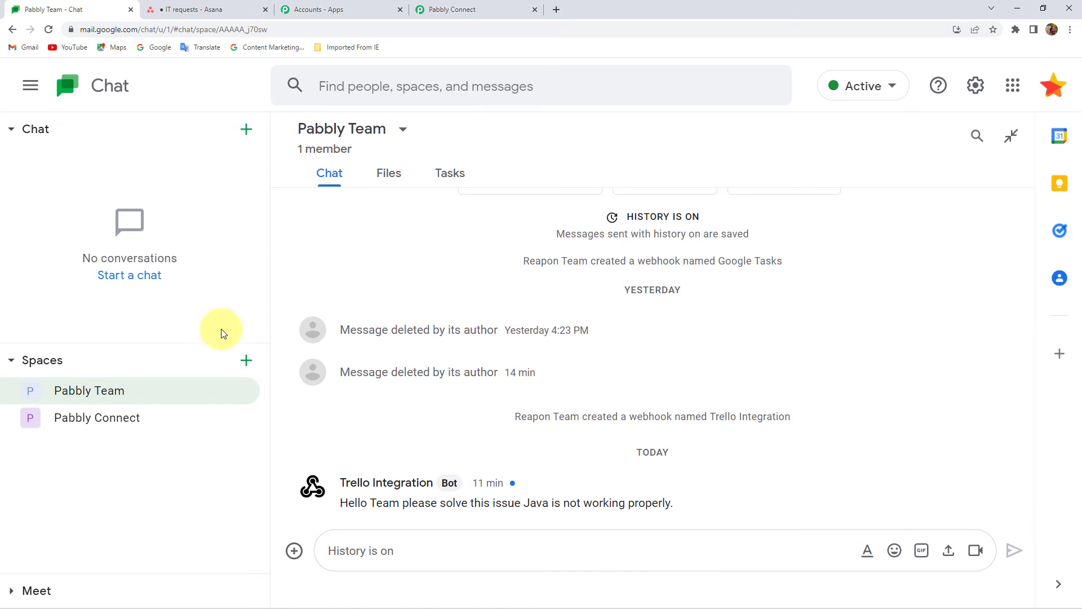
mouse_move(111, 404)
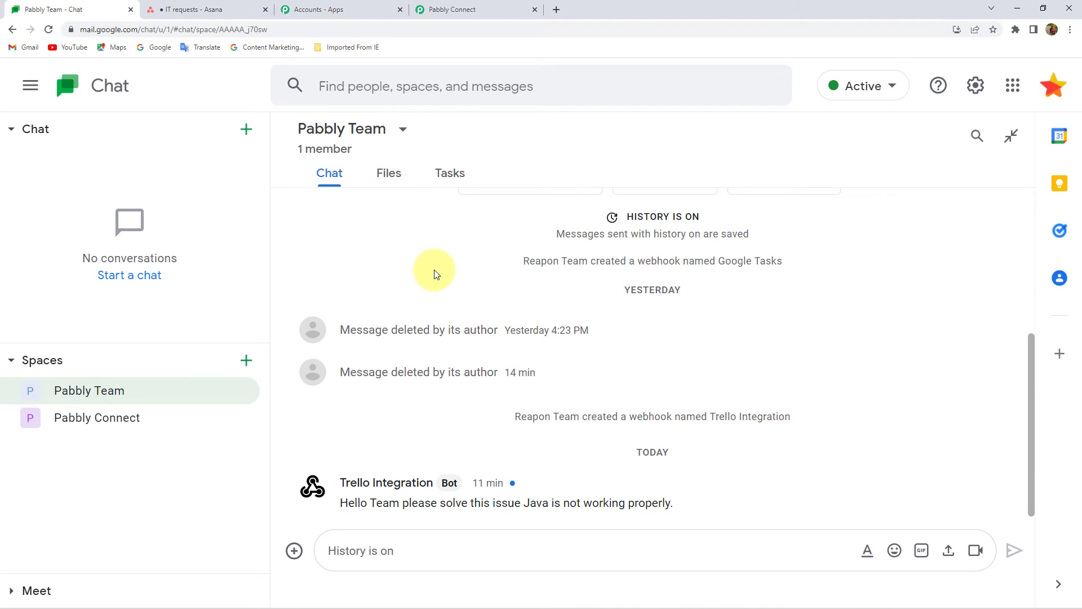
click(401, 131)
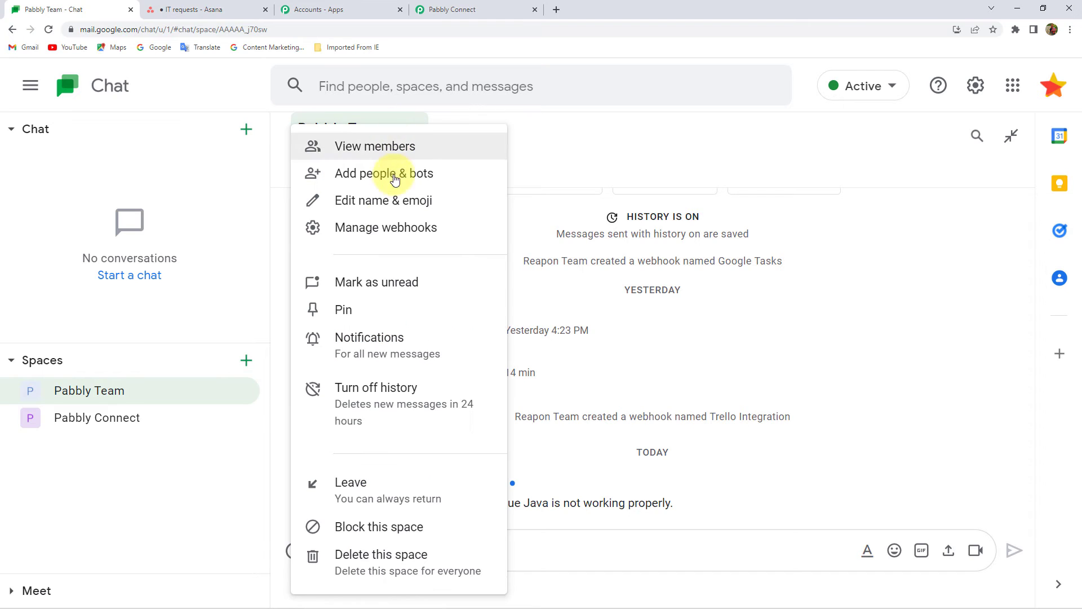
click(378, 239)
click(743, 442)
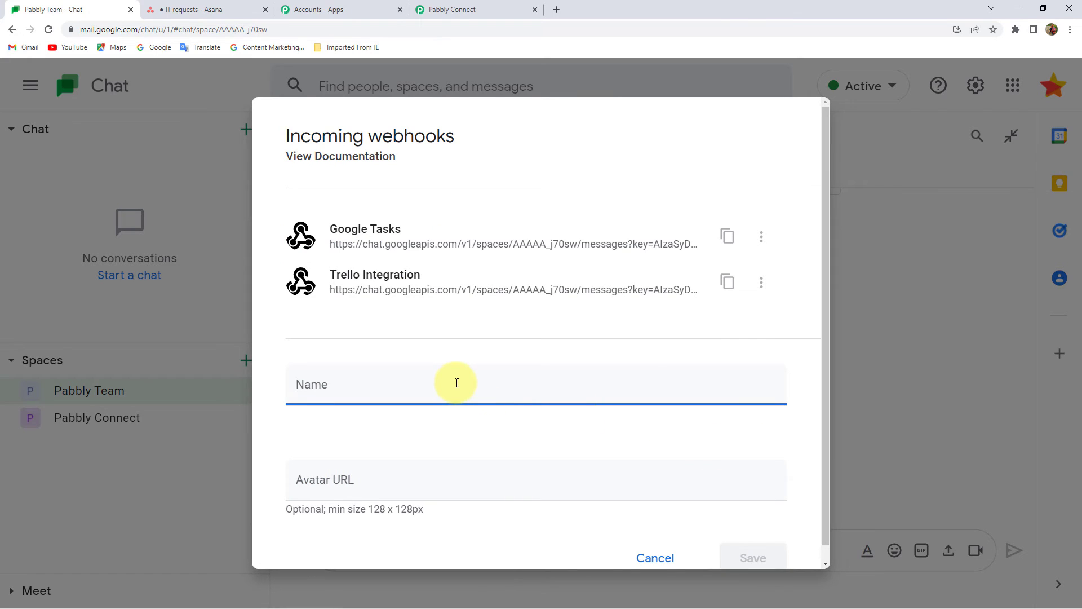
text(Asana Integration)
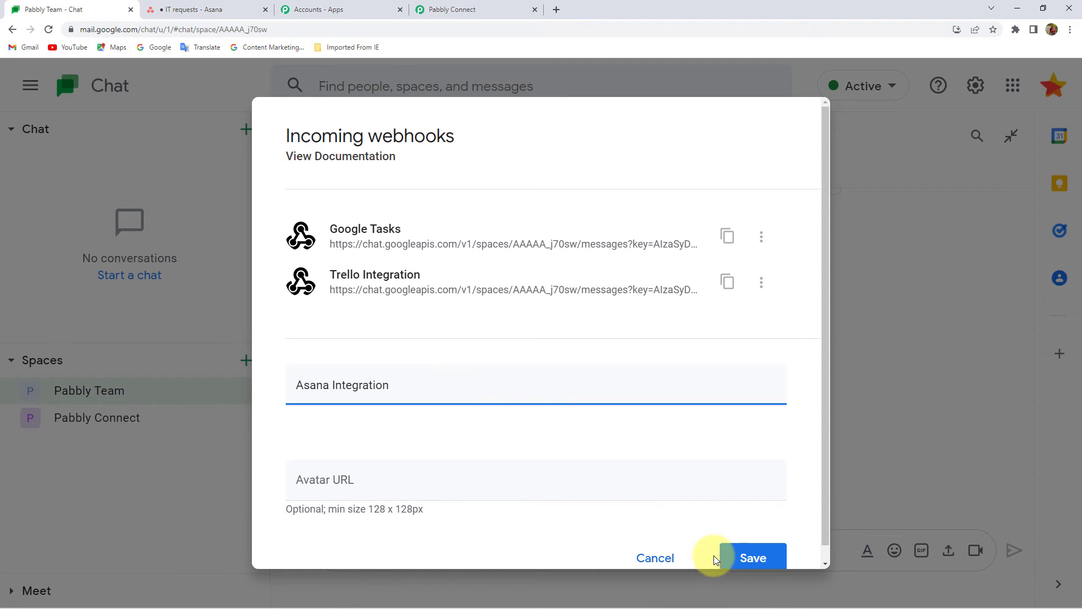
click(753, 557)
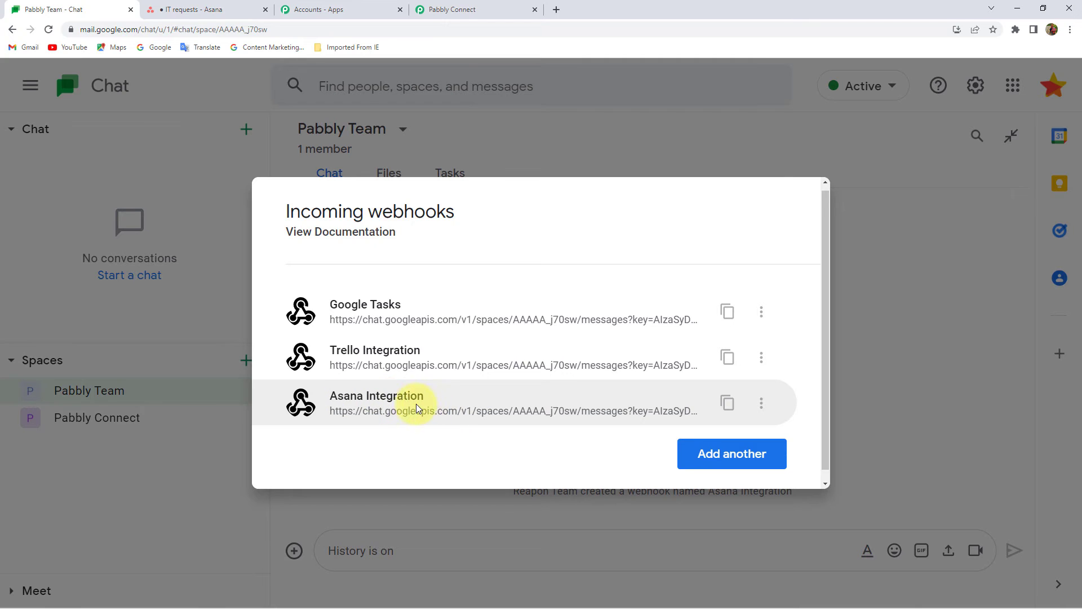
Copy the Asana Integration webhook's link and paste it as the Chat Webhook URL of the Create Message action in Pabbly Connect
click(726, 403)
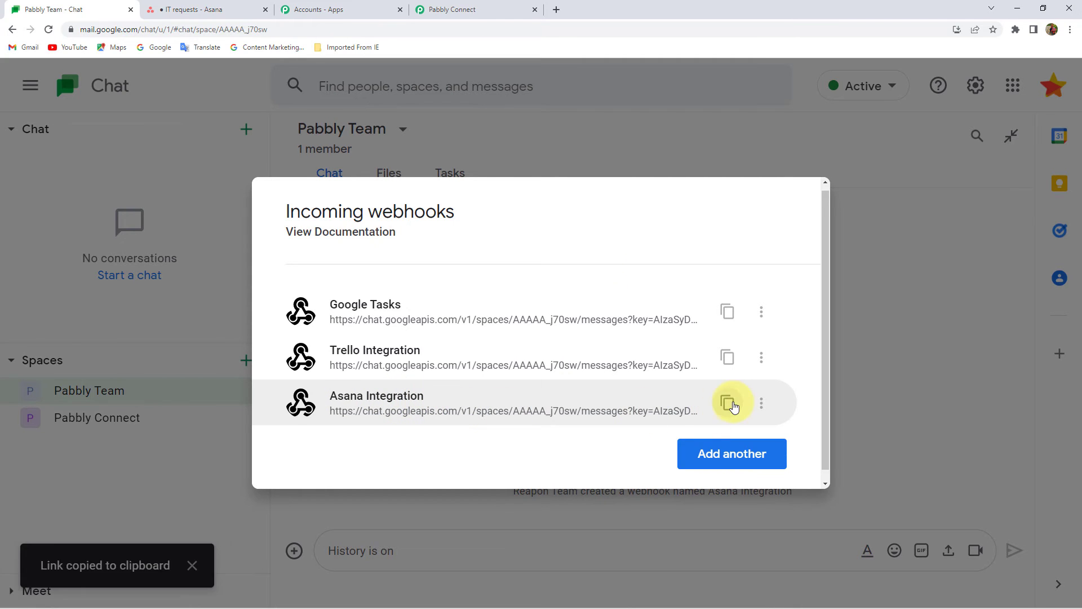
click(475, 11)
click(314, 315)
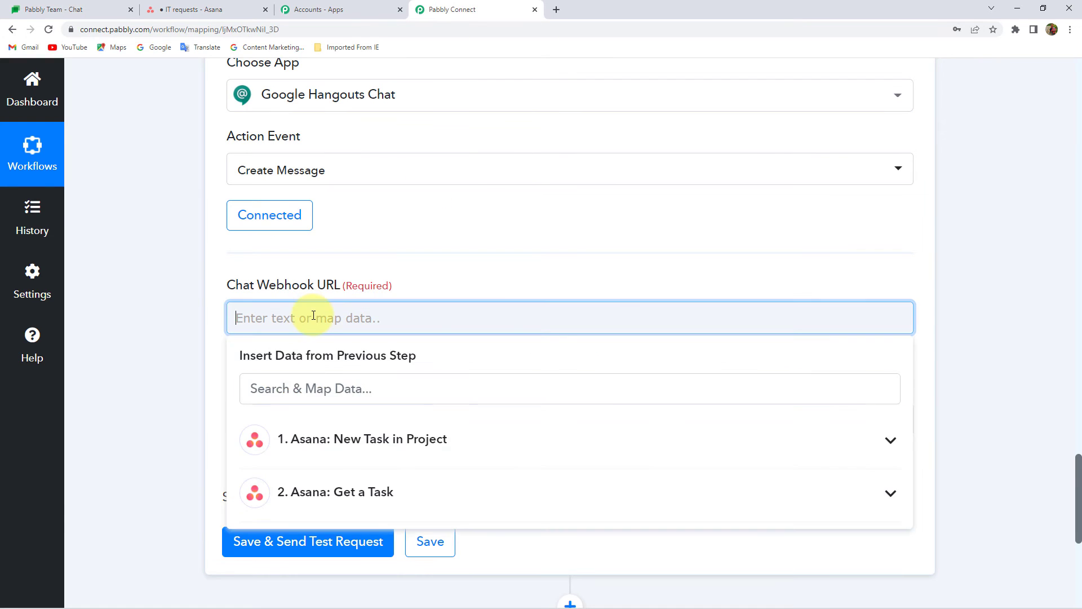
key(ctrl+v)
click(188, 326)
scroll(237, 361, down, 1)
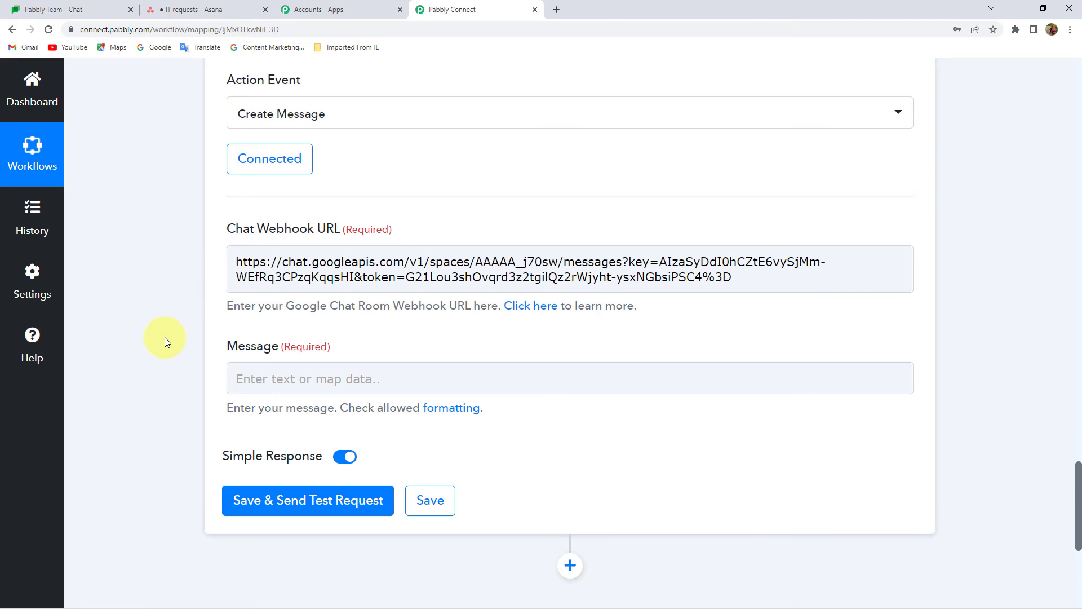
Check the Data Name value in the Get a Task response by highlighting it
scroll(165, 341, up, 13)
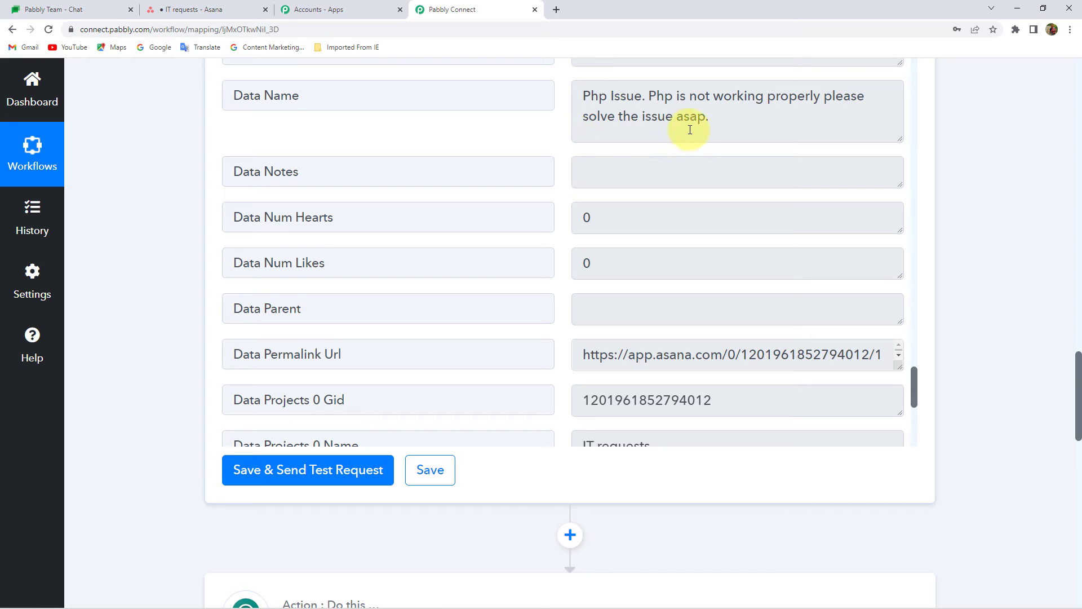
drag(584, 93, 731, 126)
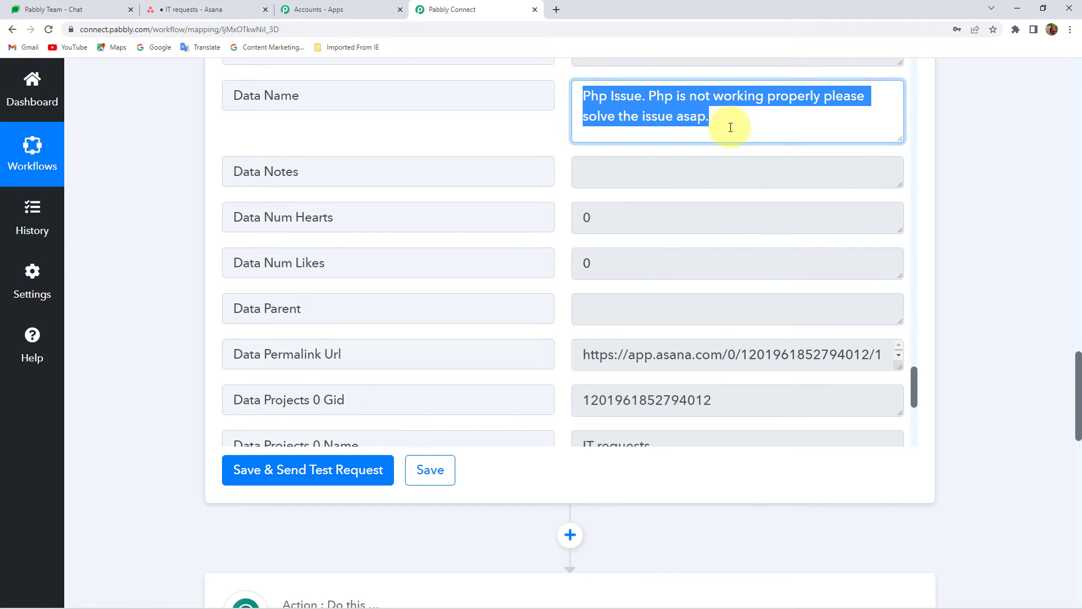
click(180, 182)
Enter "Hello team please solve this issue" as the Message text of the Create Message action
scroll(178, 192, down, 13)
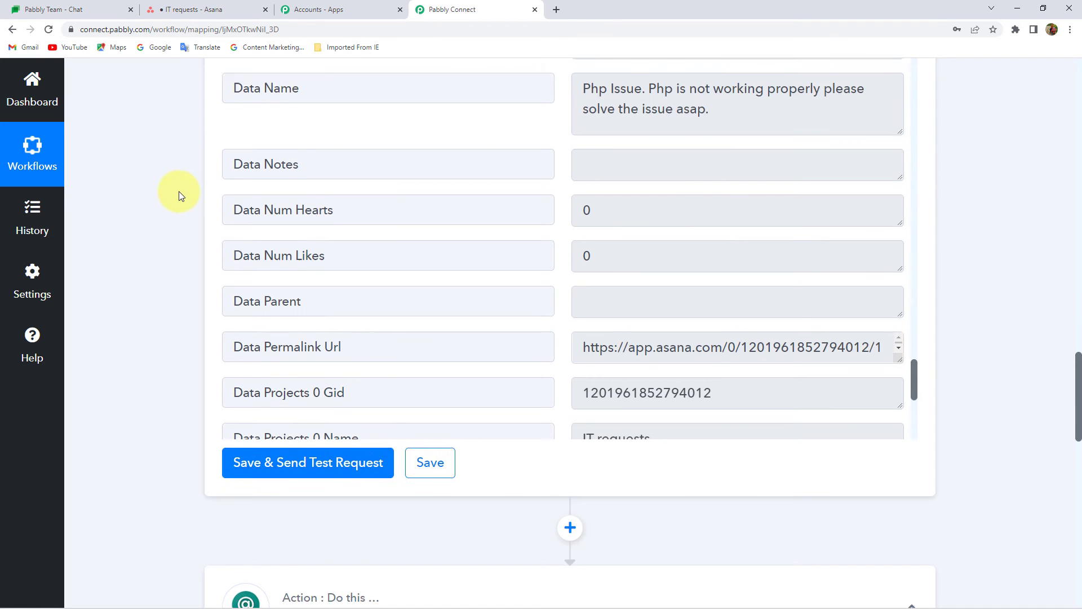
scroll(178, 201, down, 1)
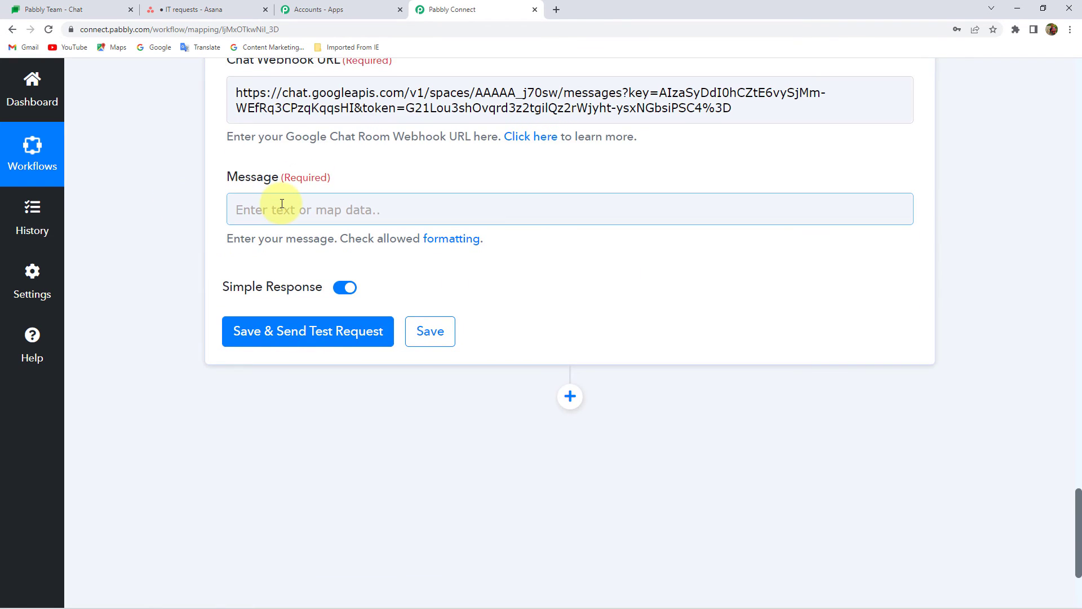
click(282, 203)
text(Hello Team Please Solve this i)
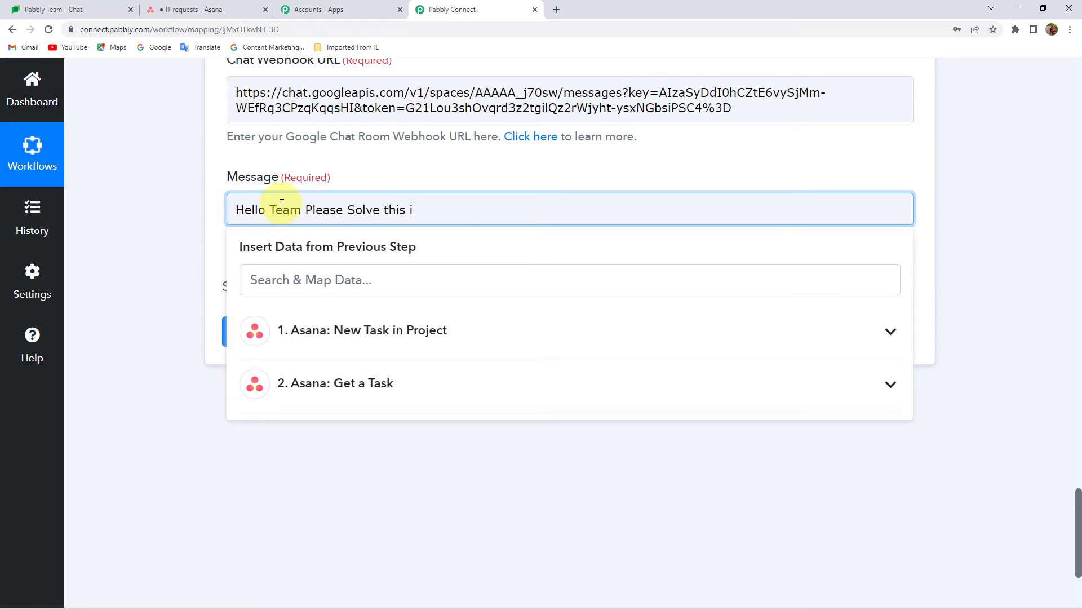
drag(314, 210, 302, 209)
key(BackSpace)
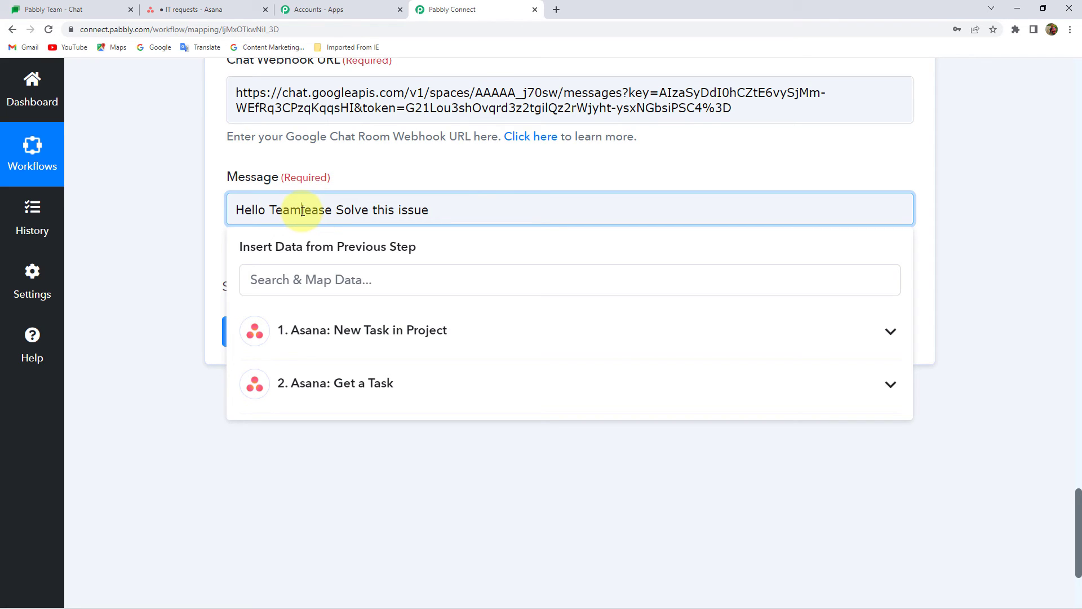
text(pl)
drag(275, 210, 272, 208)
text(t)
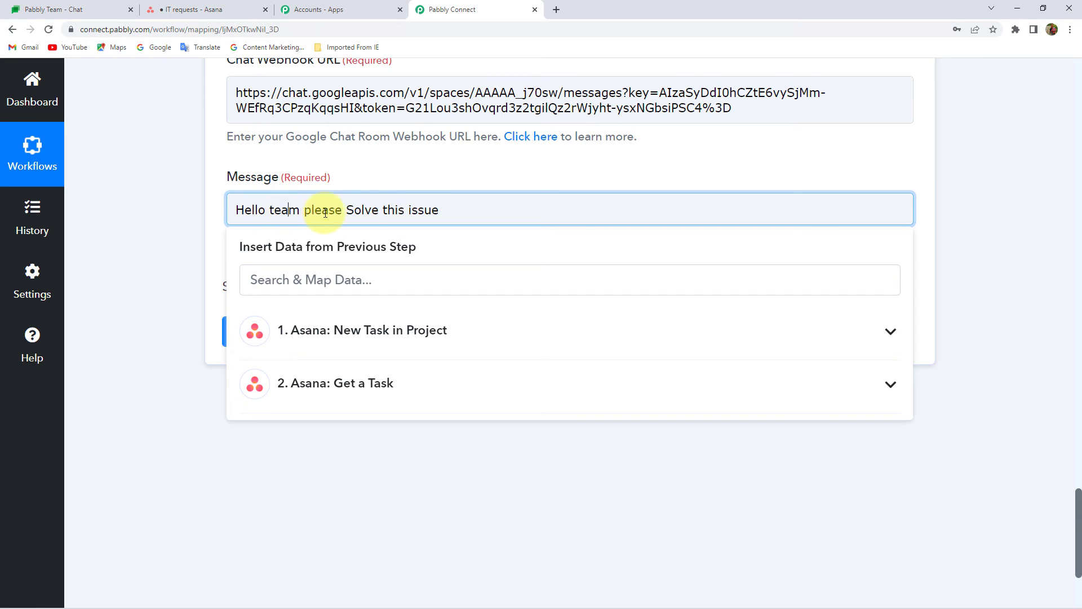
drag(356, 209, 346, 209)
text(s)
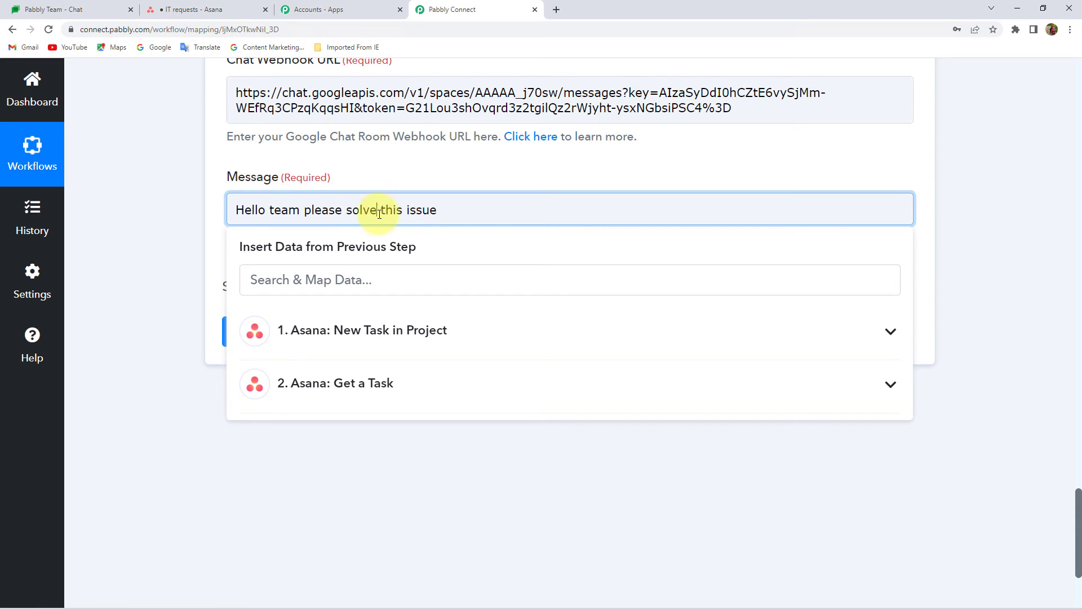
Add a second line "Issue:" to the Message and map the Data Name field from the Asana Get a Task step after it
mouse_move(438, 209)
mouse_down()
mouse_move(174, 218)
mouse_move(437, 218)
mouse_up()
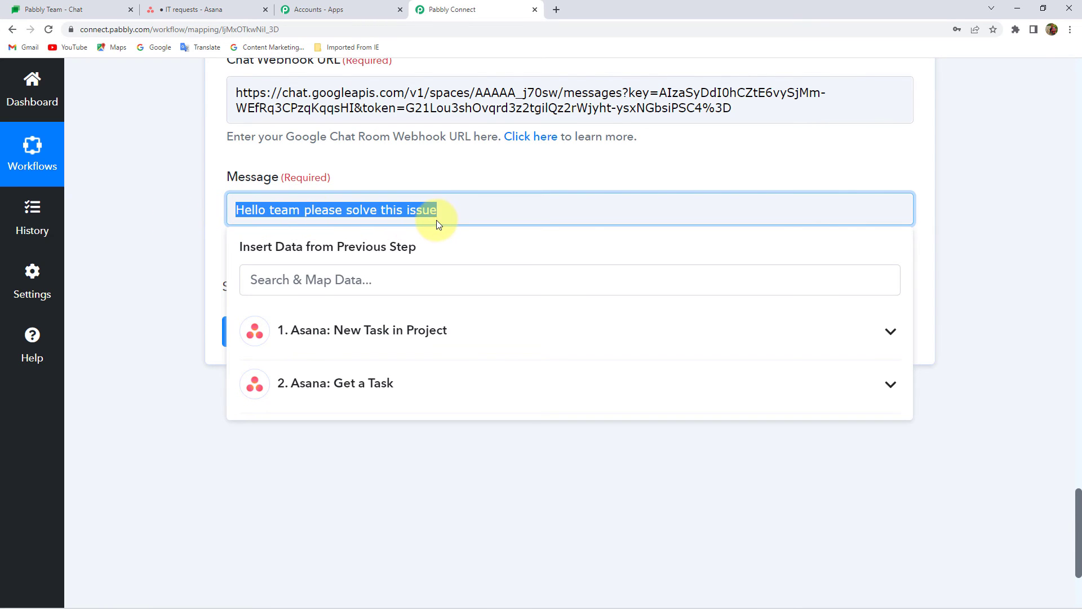
click(442, 212)
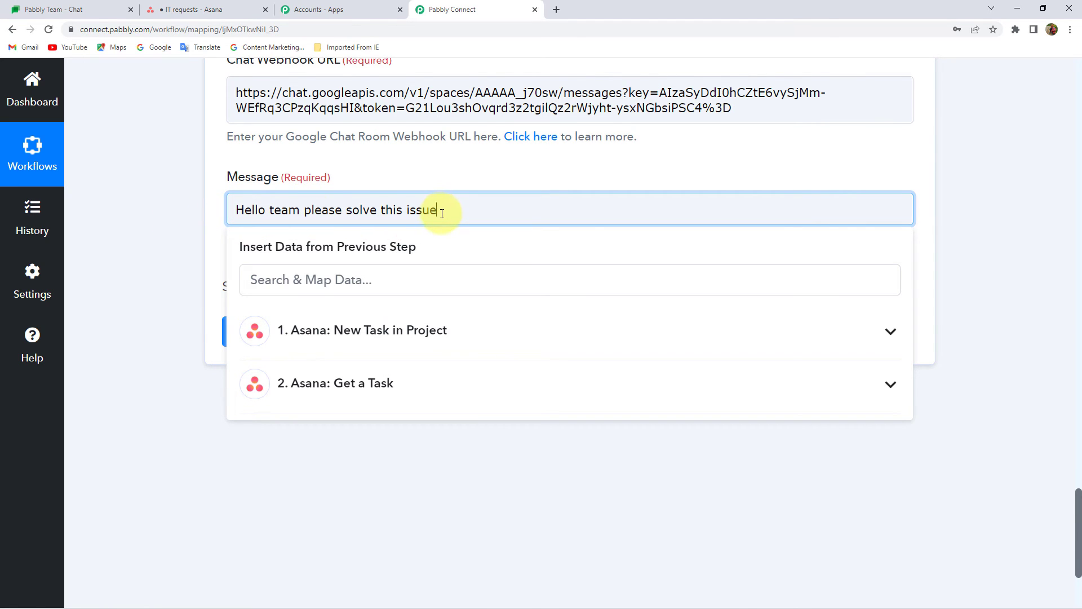
key(Return)
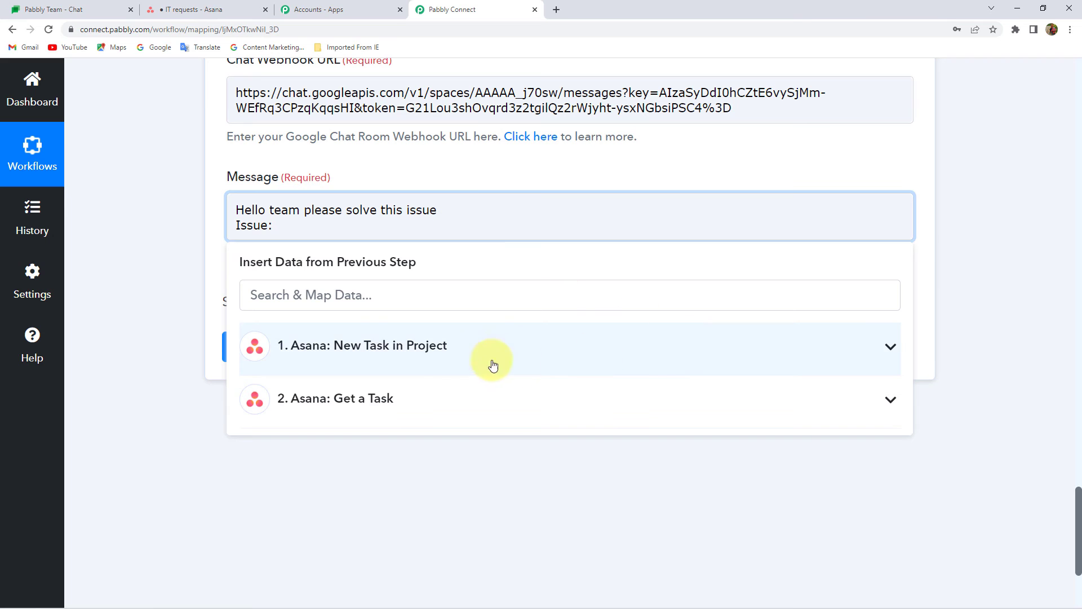
click(362, 395)
scroll(360, 494, down, 5)
scroll(359, 493, down, 20)
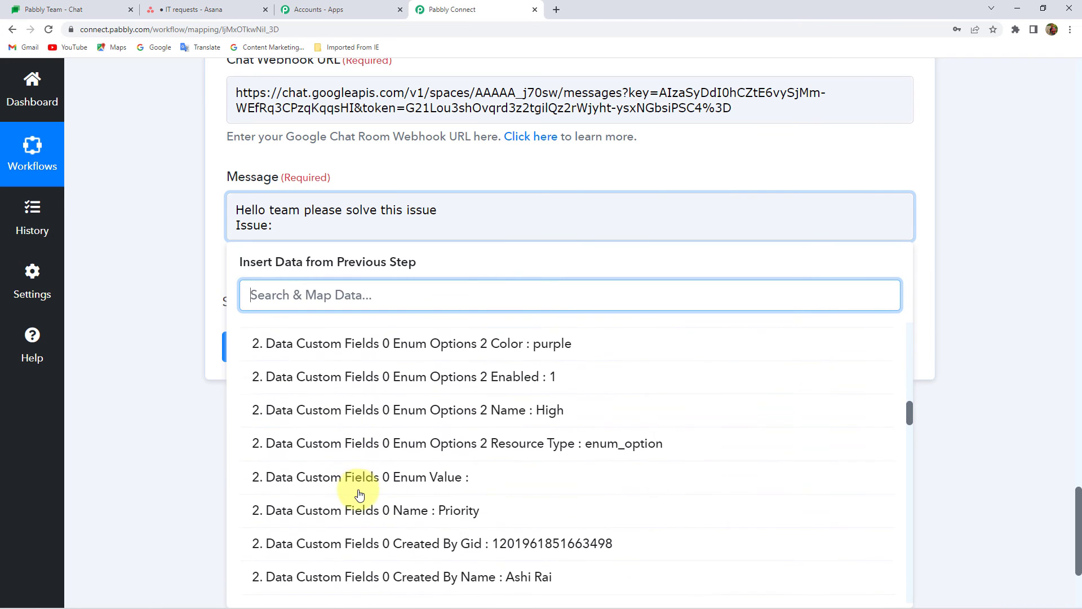
scroll(359, 494, down, 20)
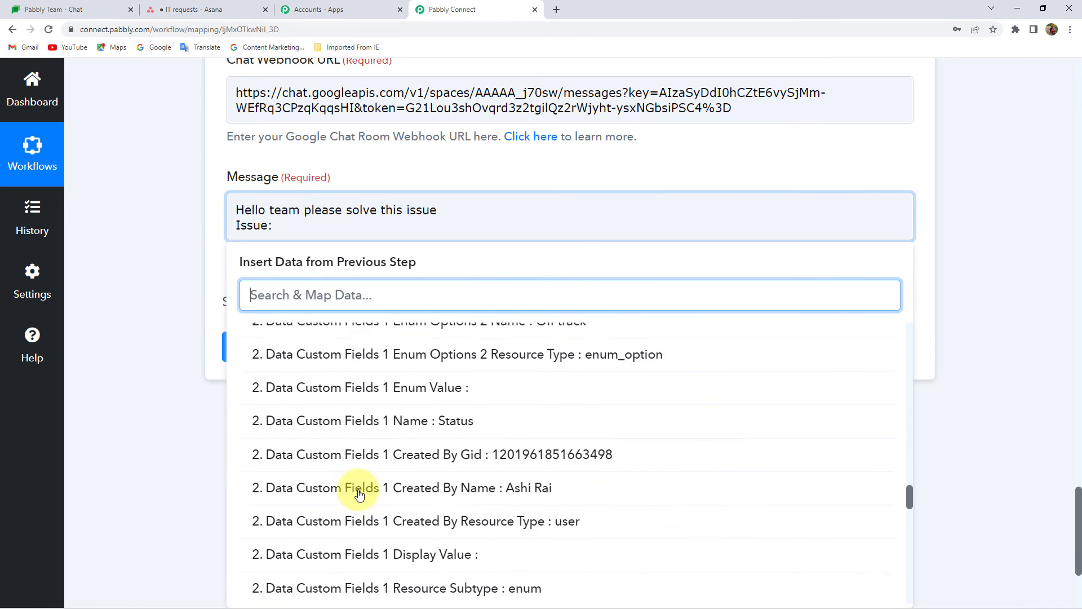
scroll(338, 493, down, 2)
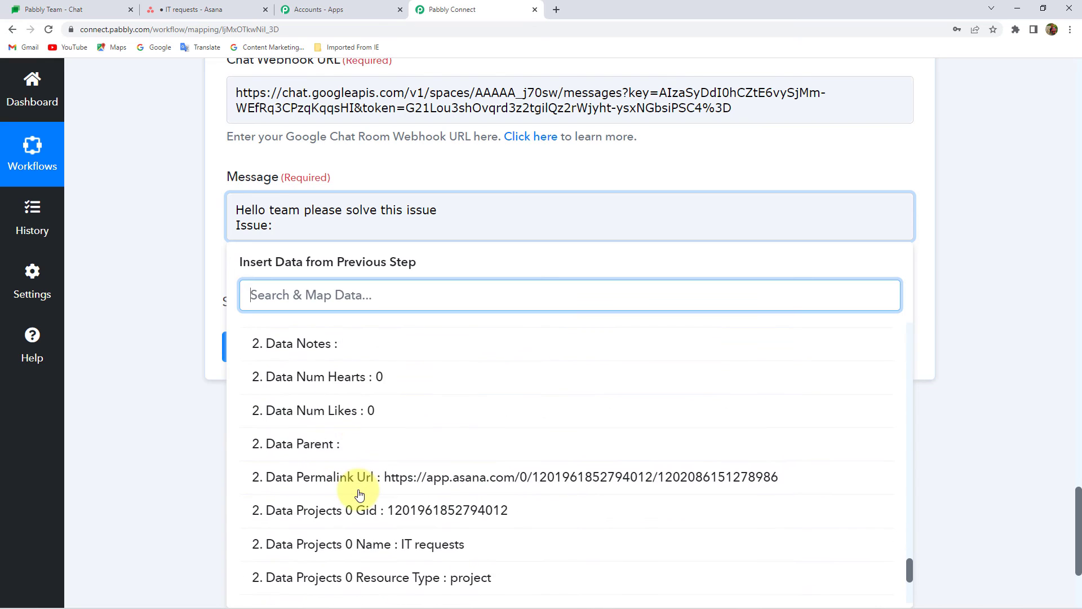
scroll(297, 492, up, 1)
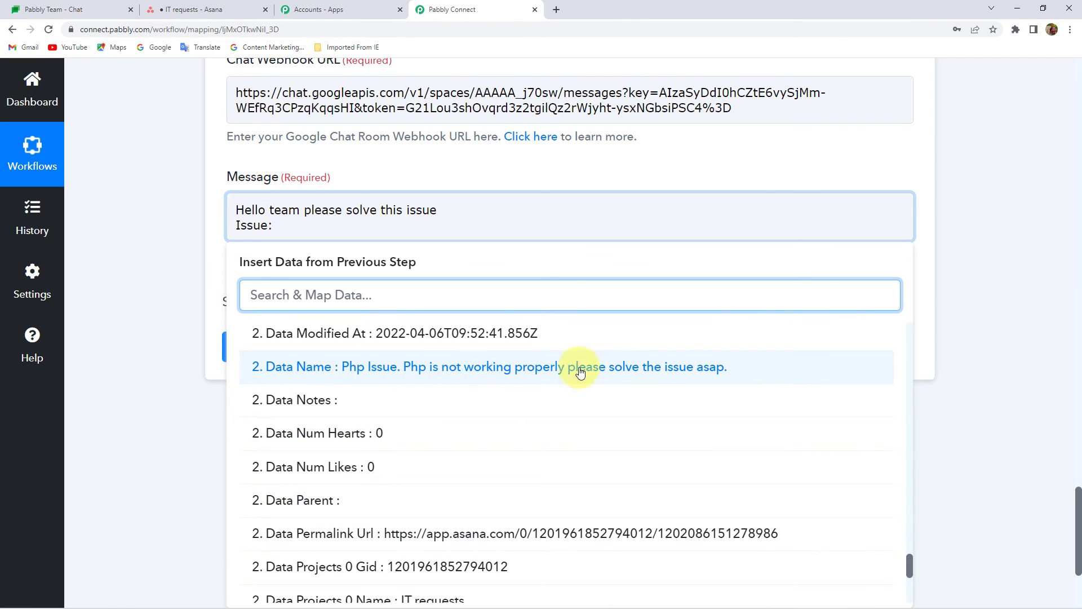
click(634, 367)
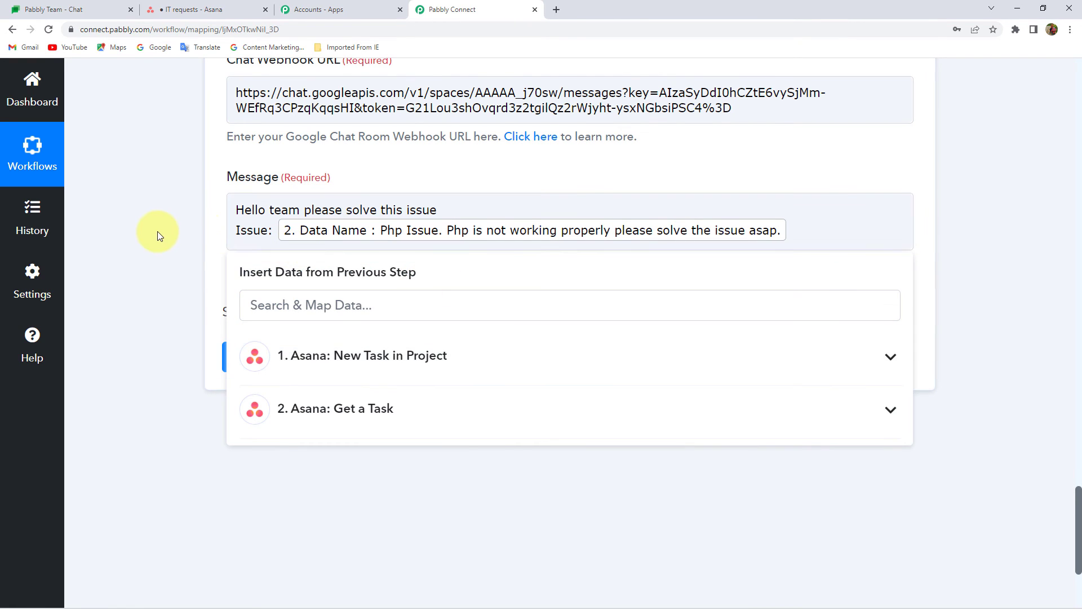
click(157, 233)
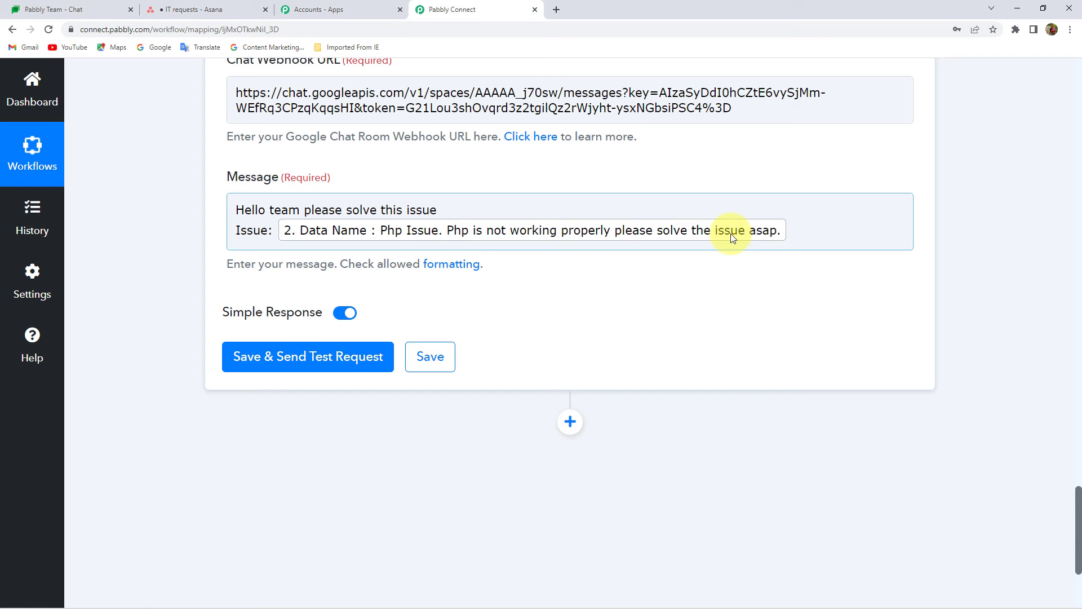
Switch to Google Chat, close the incoming webhooks dialog and delete the Trello Integration bot's message from the Pabbly Team space
click(90, 10)
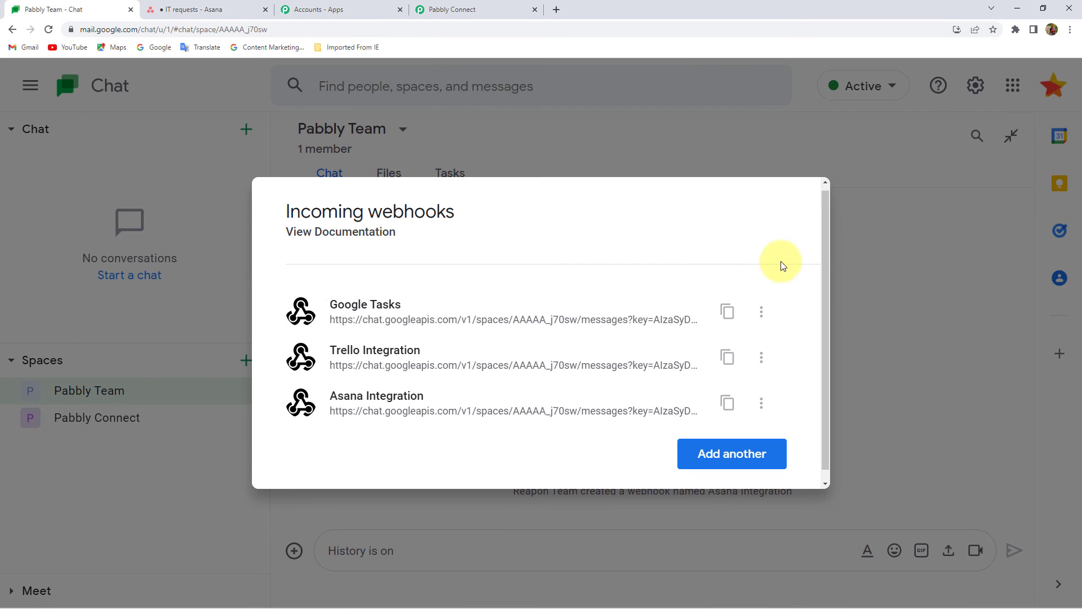
click(954, 297)
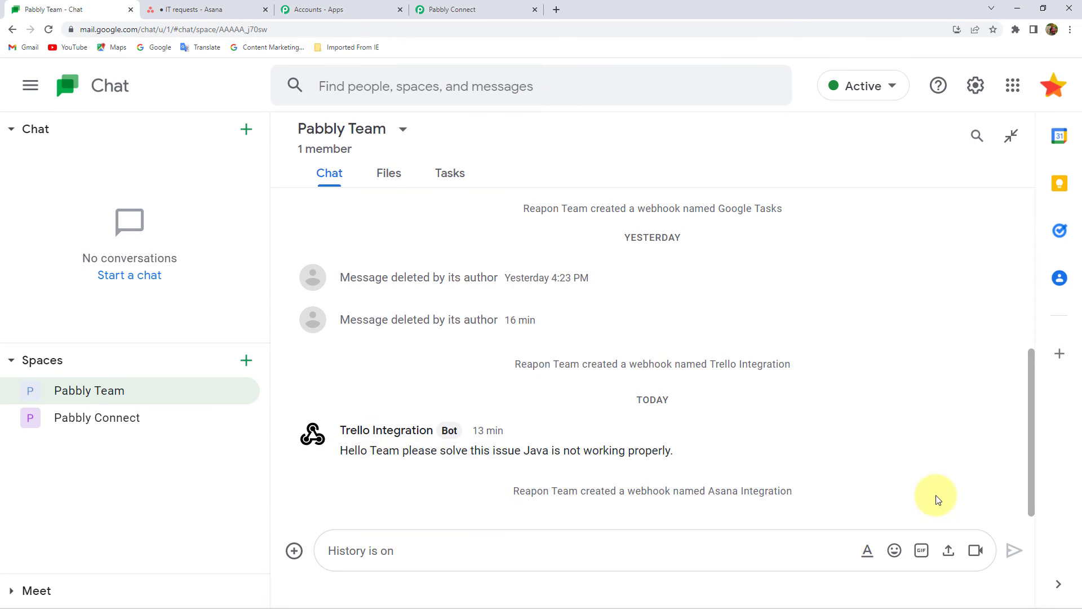
click(949, 434)
click(925, 468)
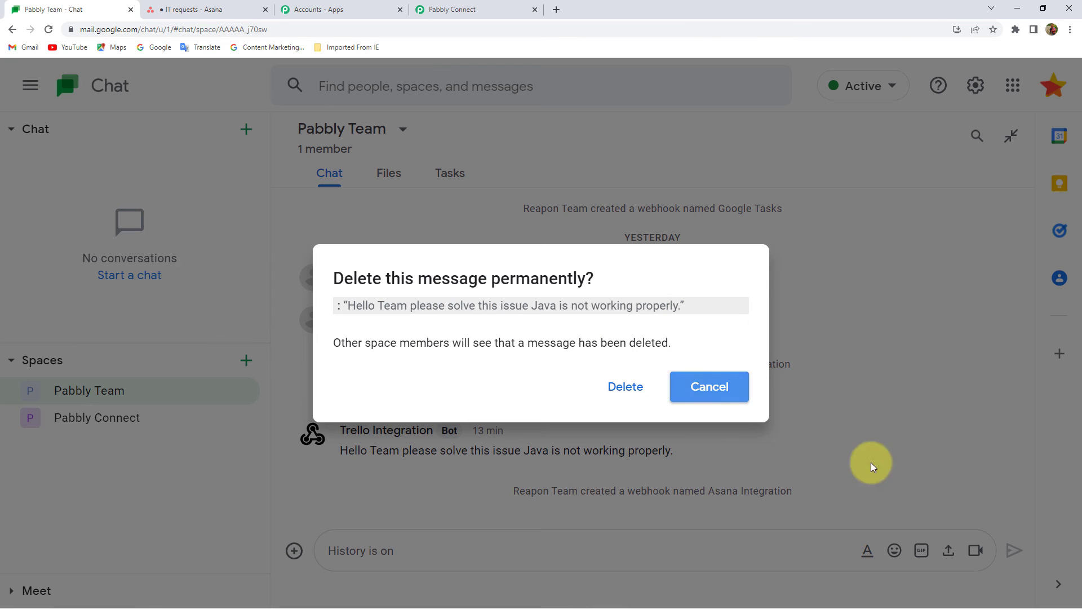
click(624, 387)
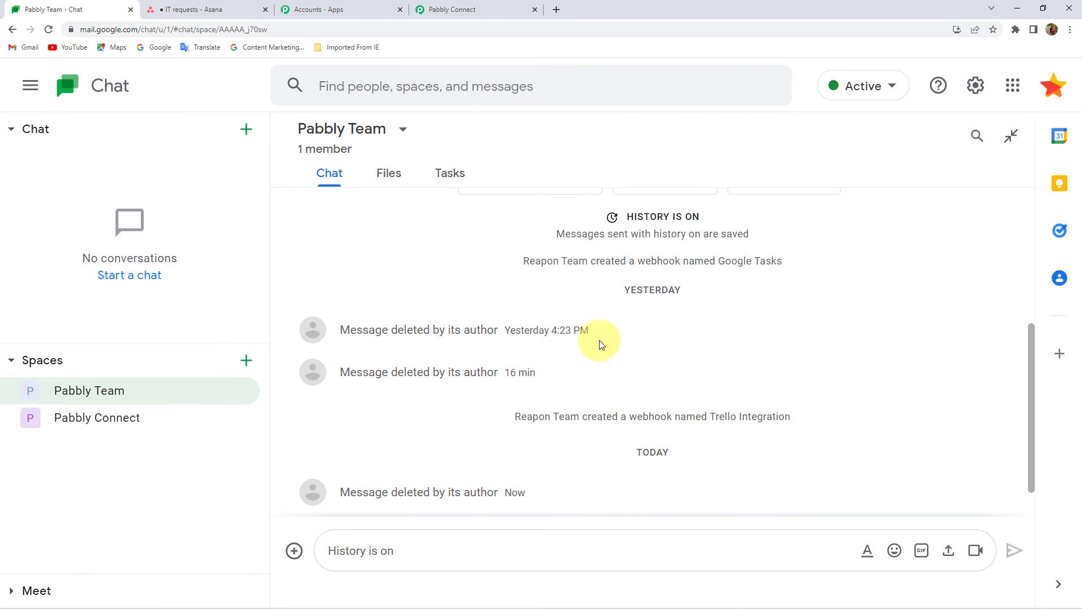
Save the Create Message action in Pabbly Connect with a test request, and view the new message in Google Chat's Pabbly Team space
click(463, 9)
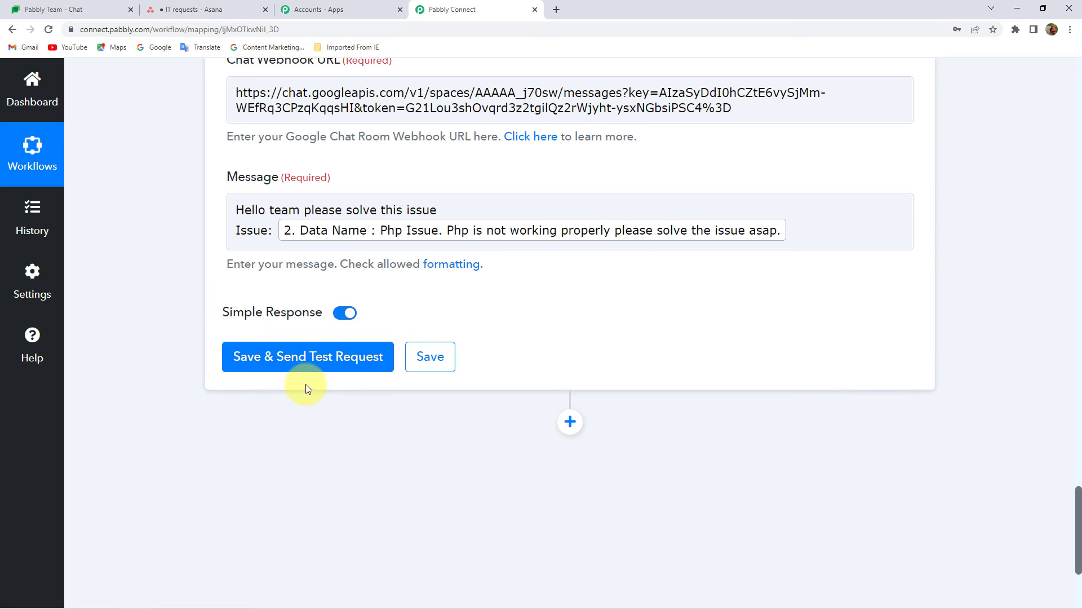
click(25, 8)
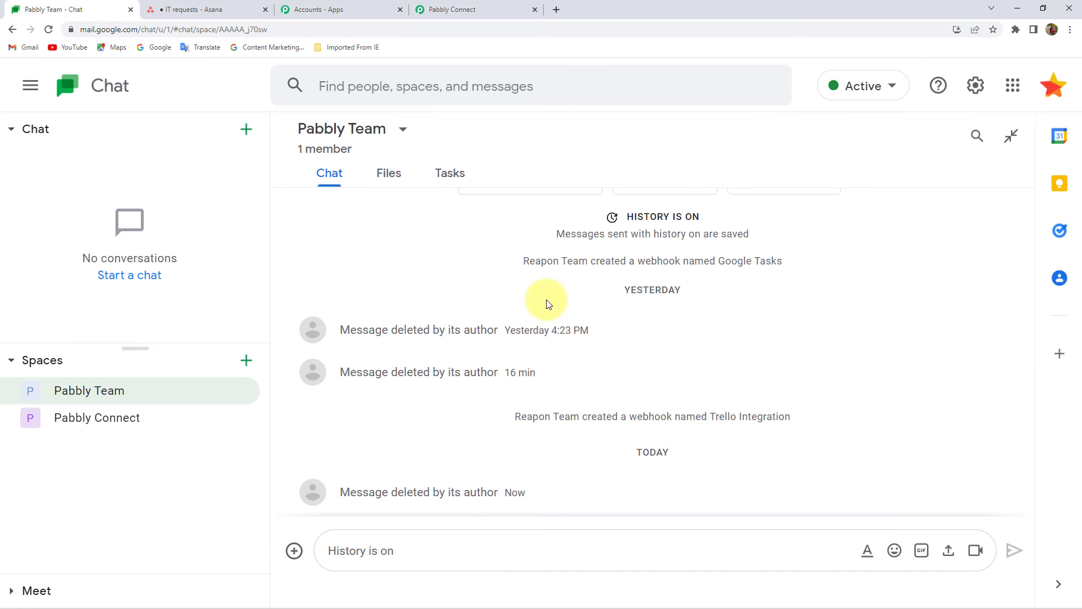
click(463, 10)
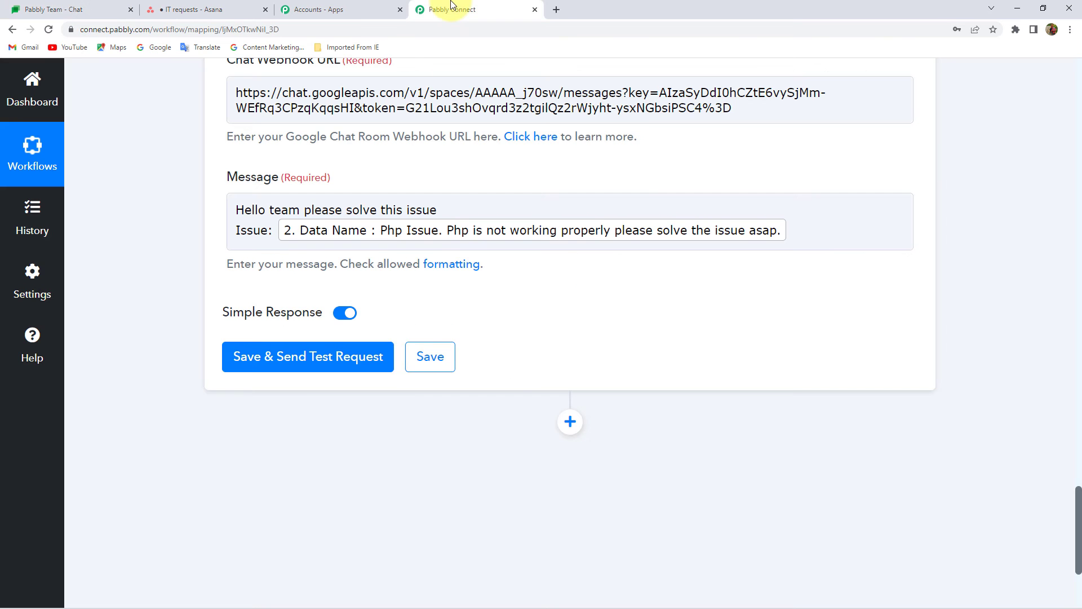
click(337, 360)
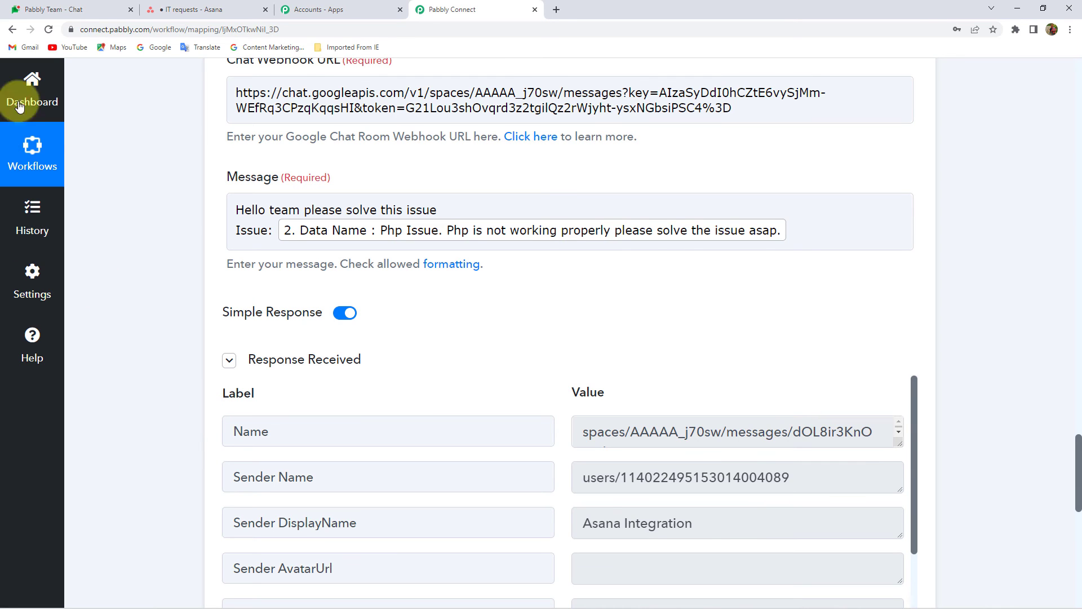
click(52, 9)
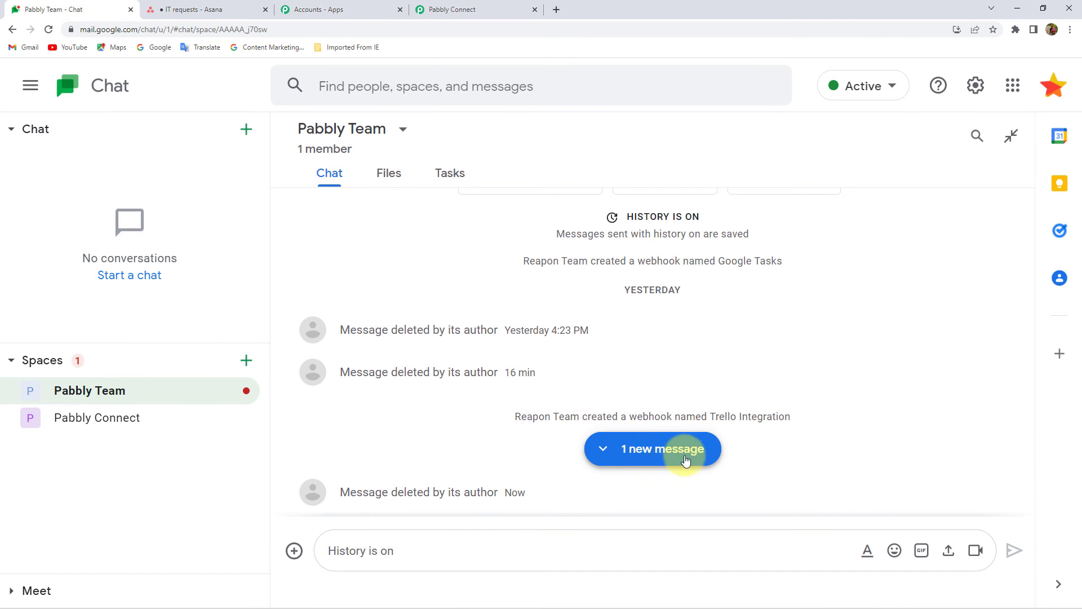
click(652, 449)
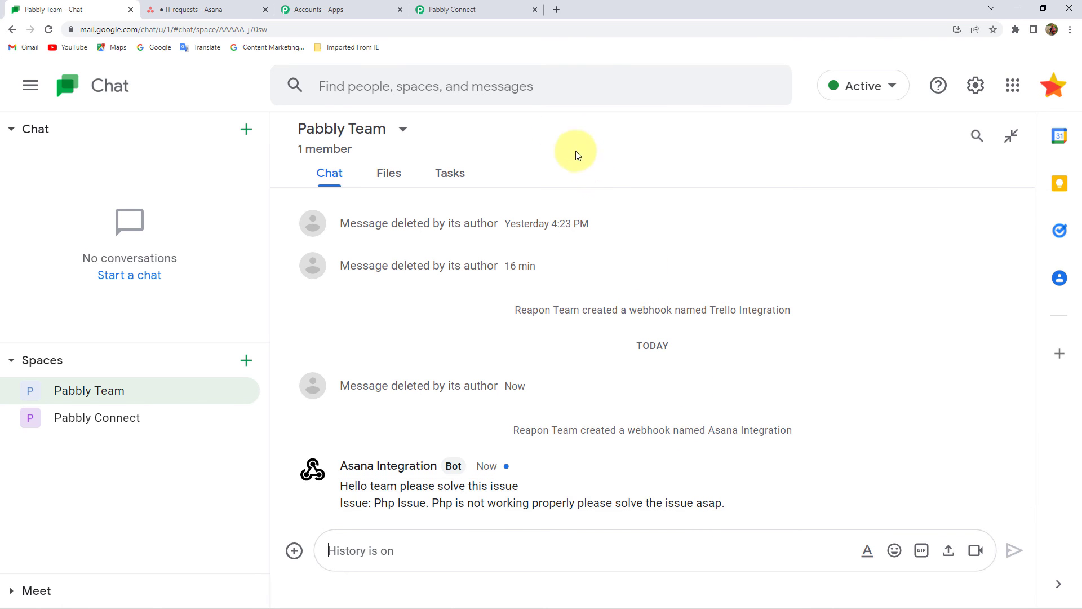
Return to Pabbly Connect and save the Google Hangouts Chat Create Message action
click(451, 9)
scroll(518, 432, down, 2)
scroll(518, 431, down, 5)
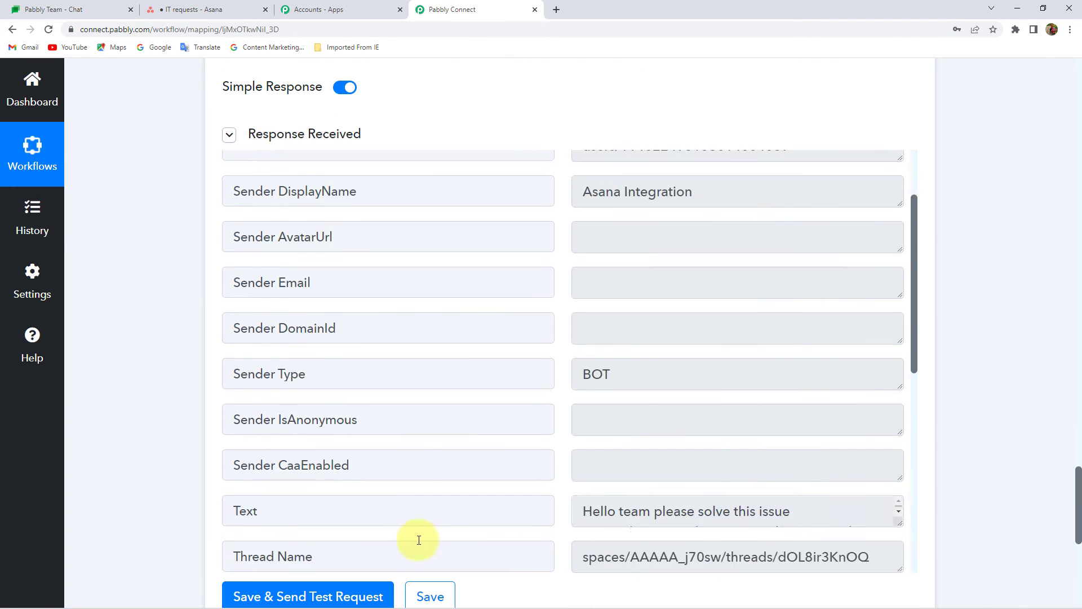
click(430, 594)
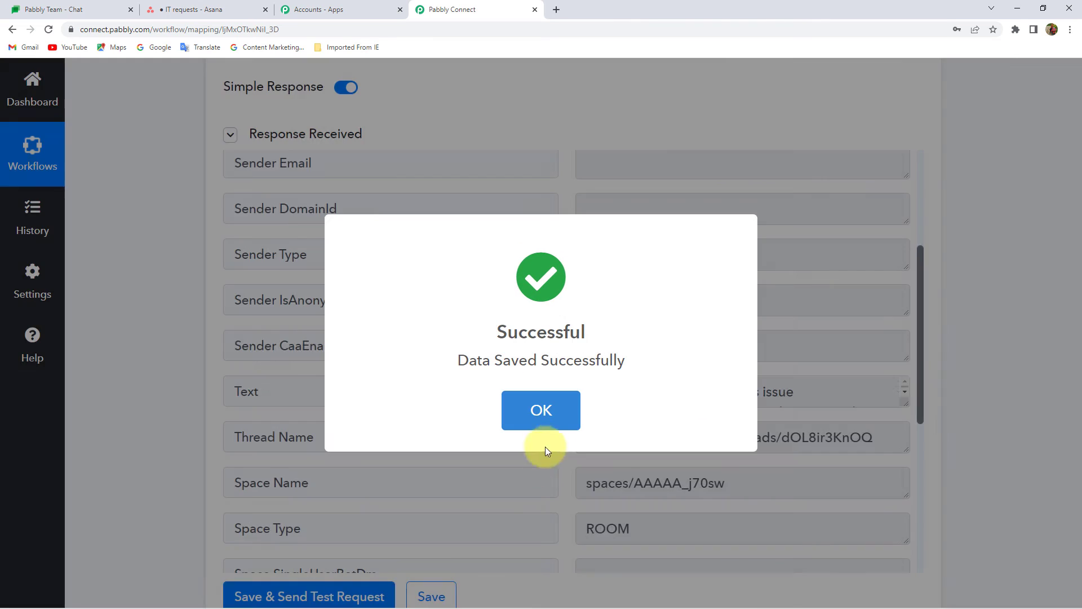
click(557, 411)
Collapse the expanded workflow steps and review the sequence from the Asana trigger to the Google Hangouts Chat action
scroll(574, 150, up, 10)
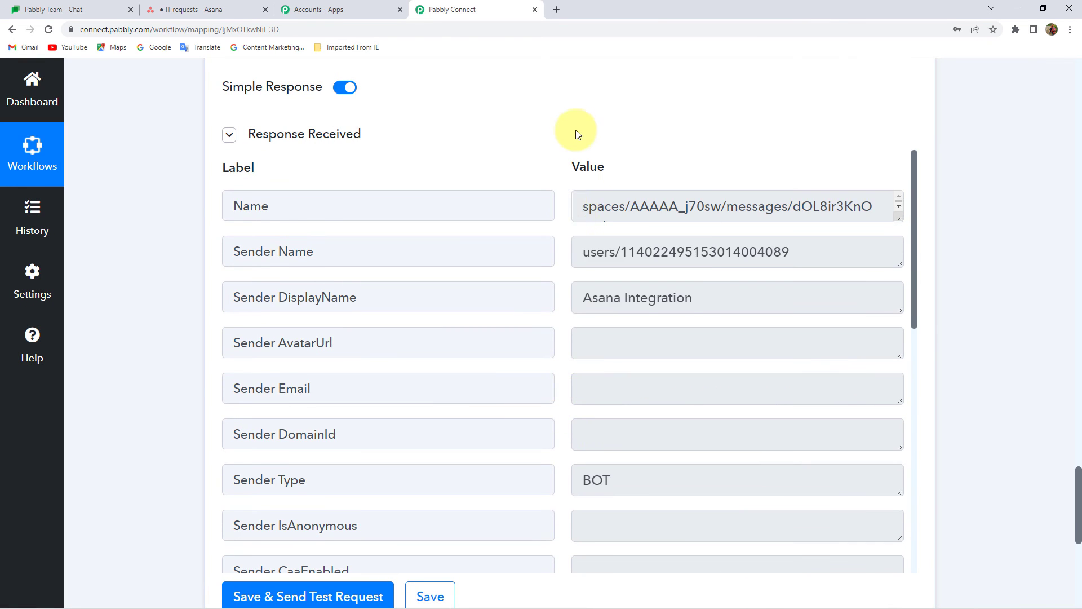
scroll(490, 255, down, 15)
scroll(480, 342, up, 10)
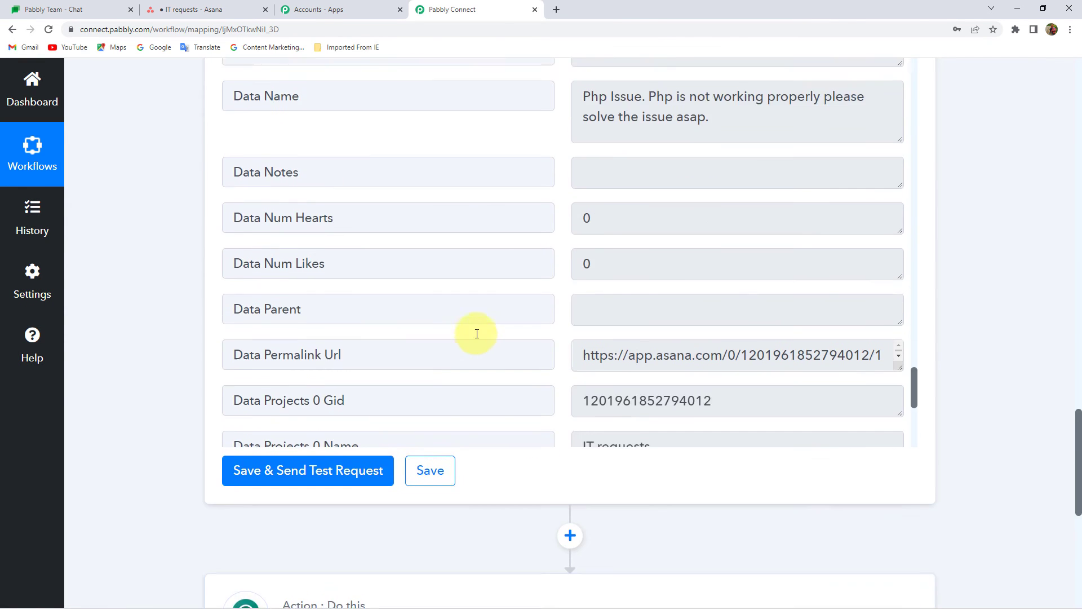
scroll(480, 472, up, 15)
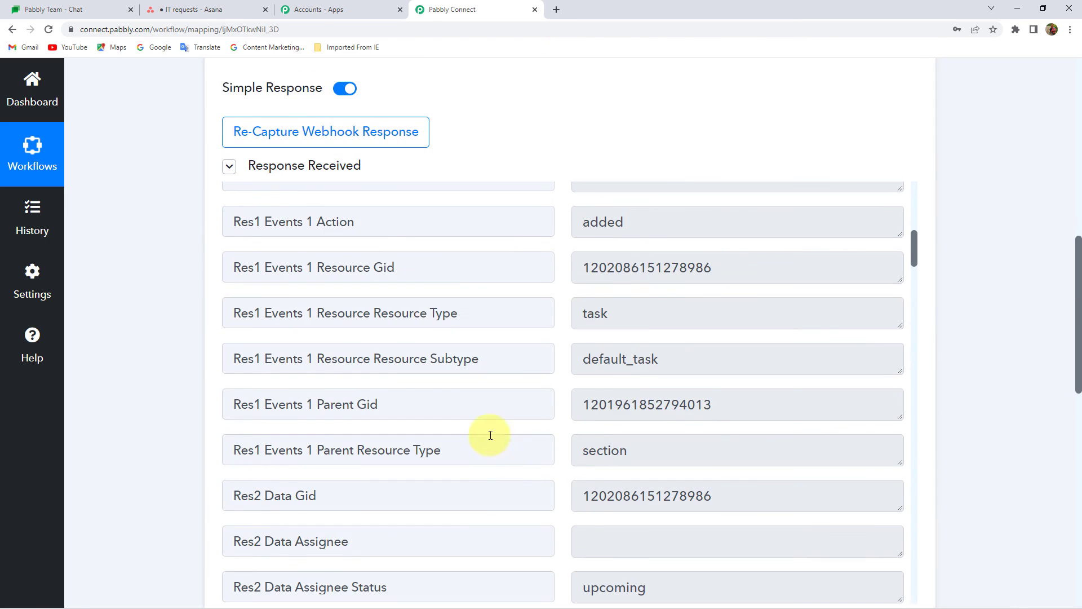
click(265, 319)
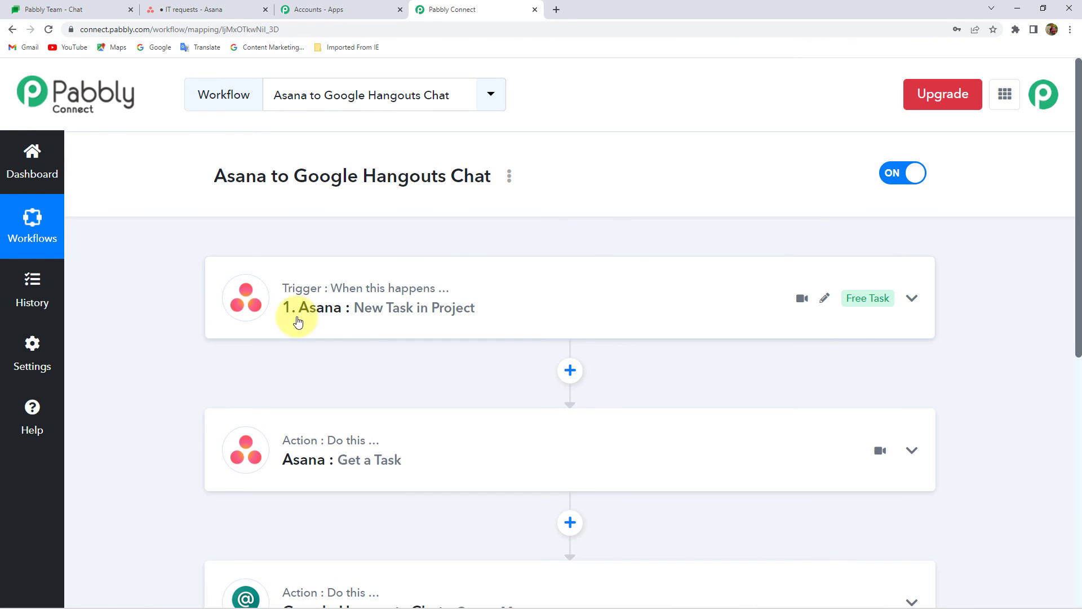
scroll(366, 332, down, 2)
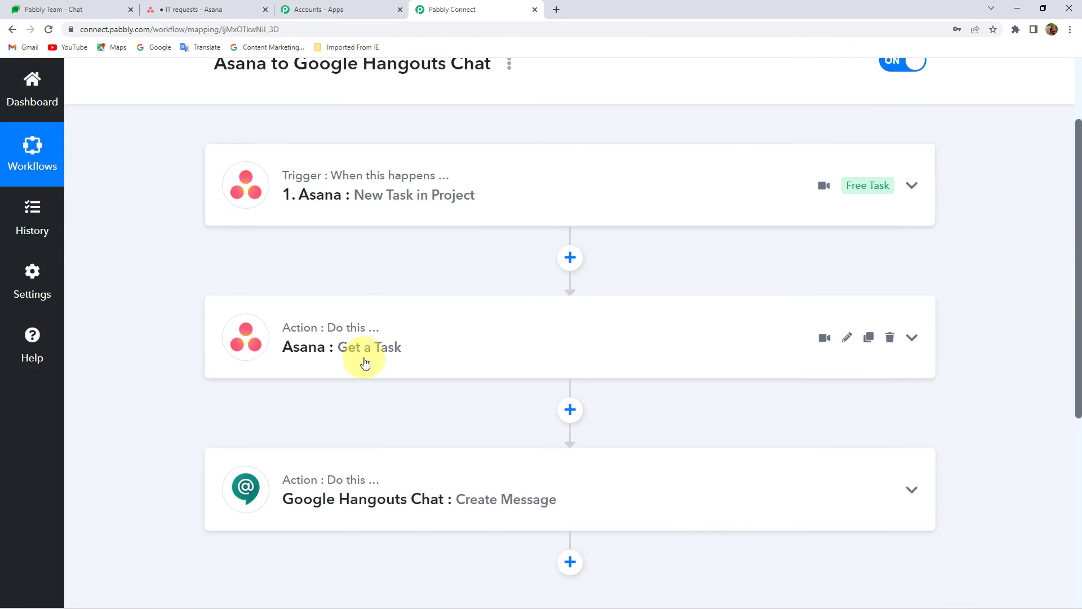
scroll(332, 359, down, 2)
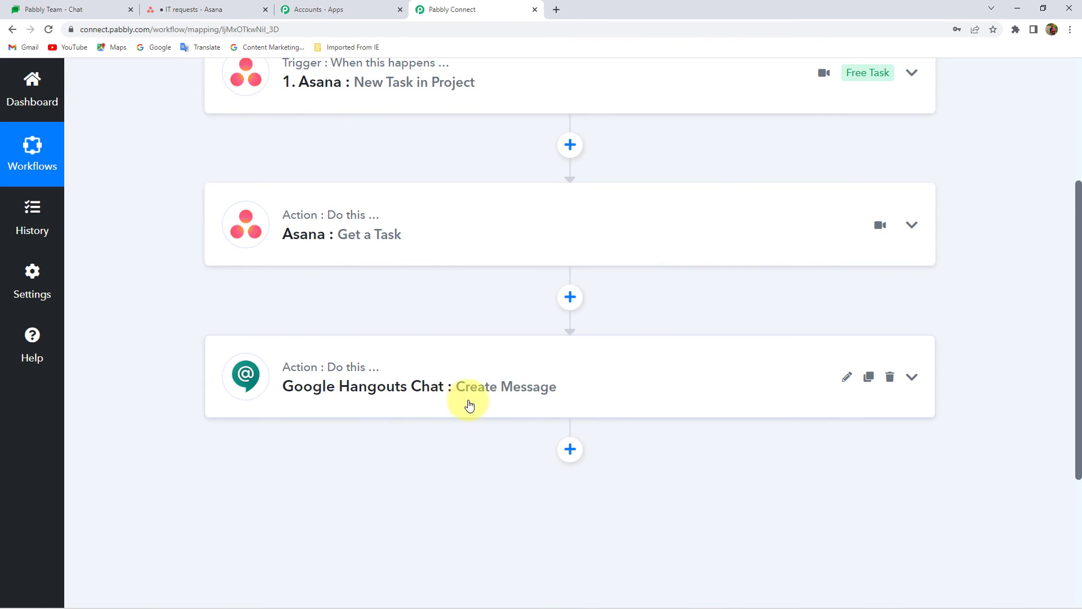
Switch to Google Chat and check the Asana Integration message in the Pabbly Team space by highlighting its text
click(39, 9)
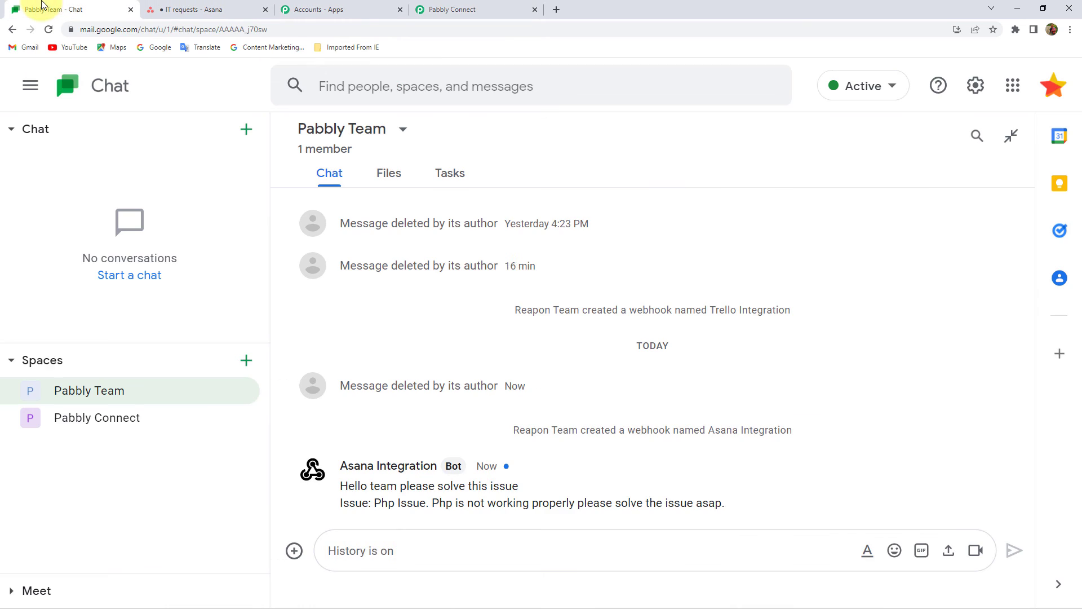
drag(519, 488, 333, 486)
drag(338, 486, 739, 524)
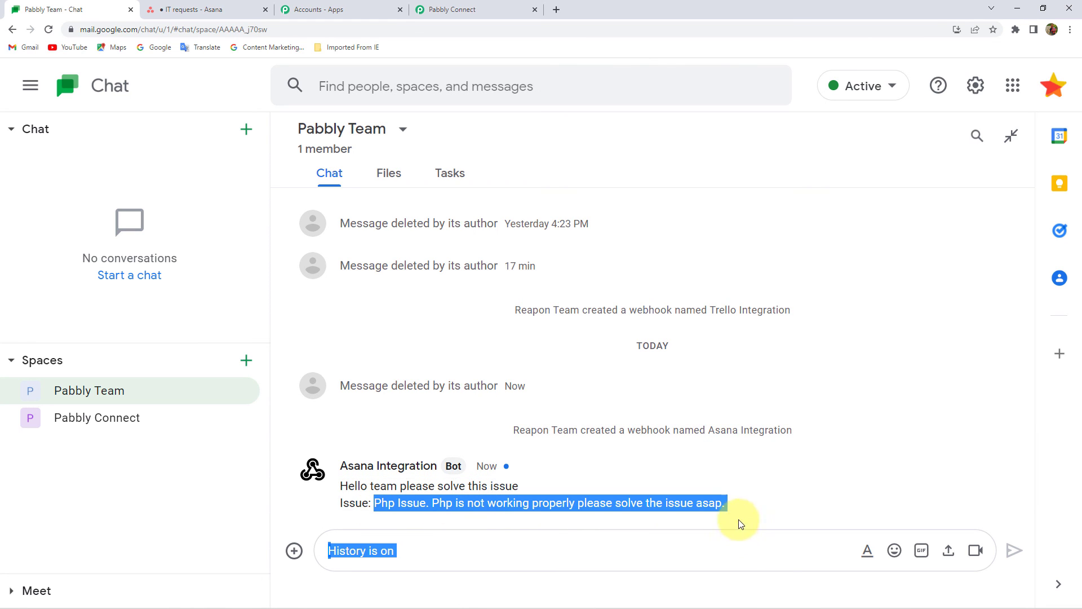
click(718, 468)
Switch back to Pabbly Connect and check the Asana to Google Hangouts Chat workflow's status and steps
click(434, 10)
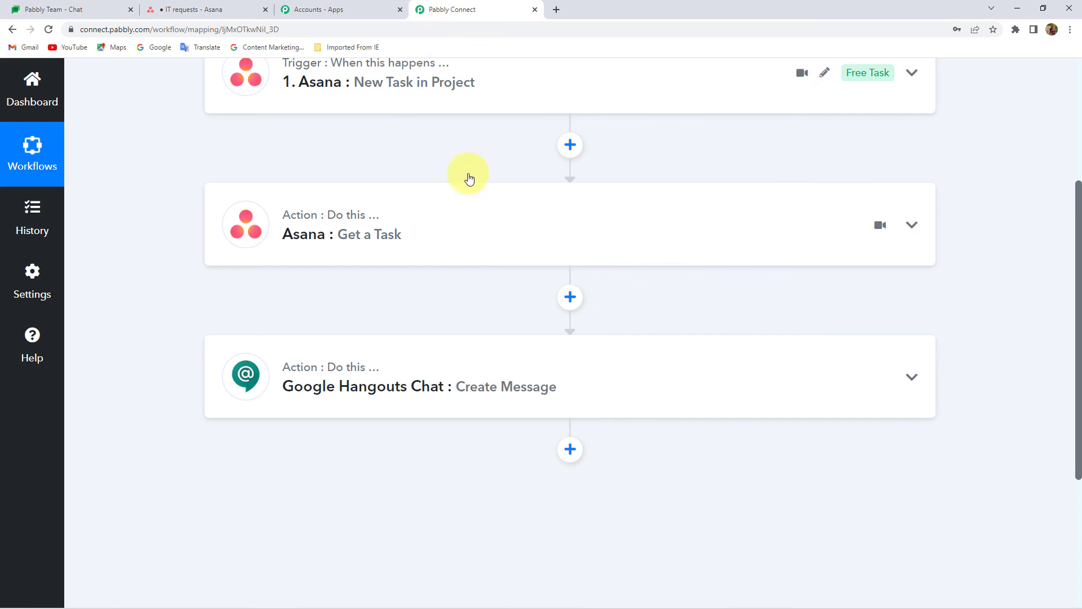
scroll(470, 289, up, 4)
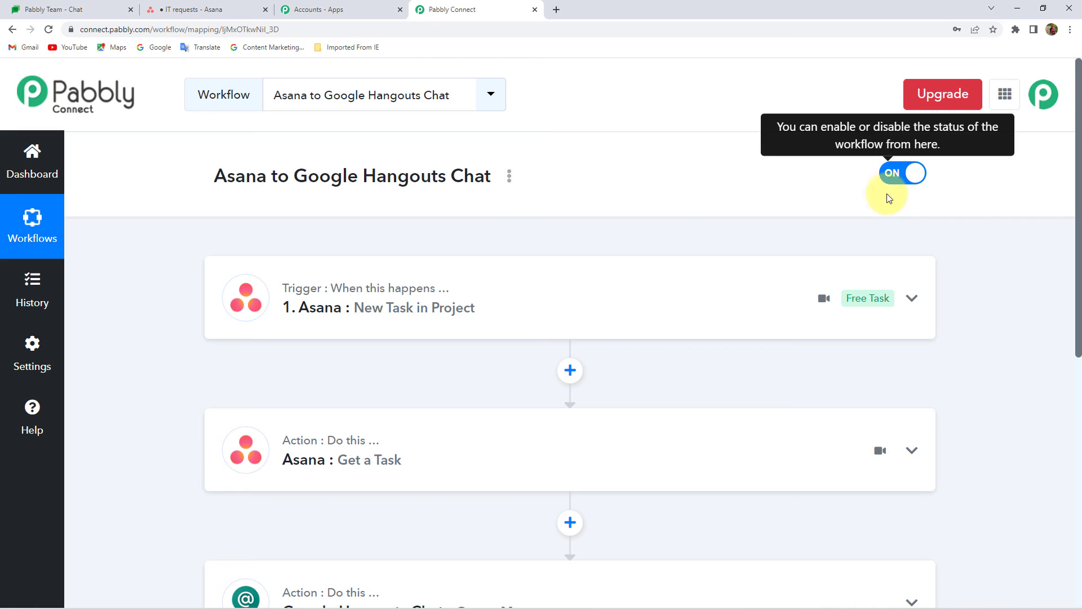
scroll(259, 387, down, 3)
scroll(258, 387, up, 3)
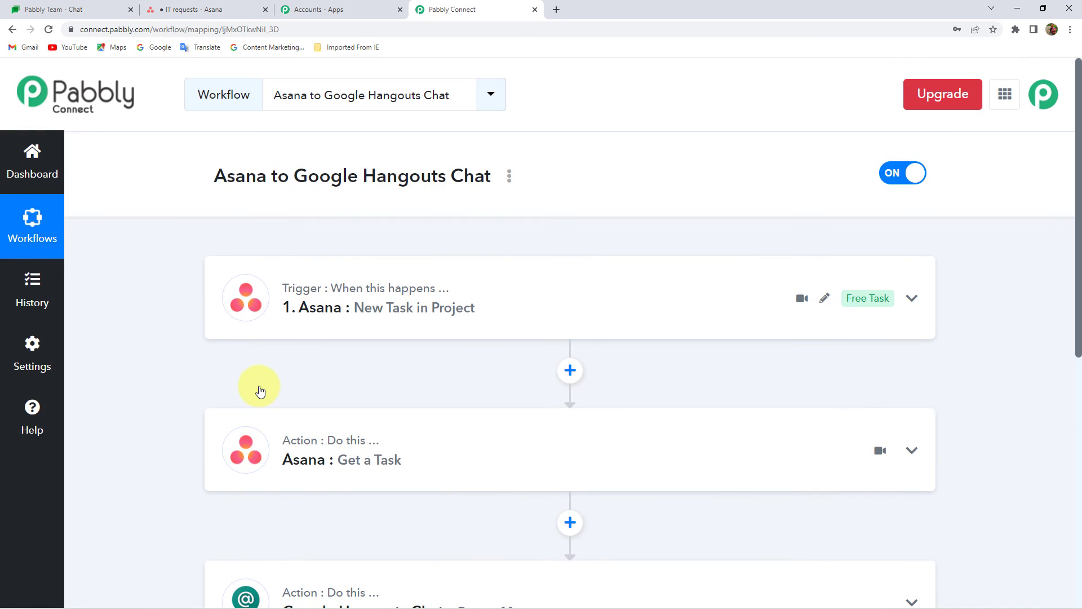